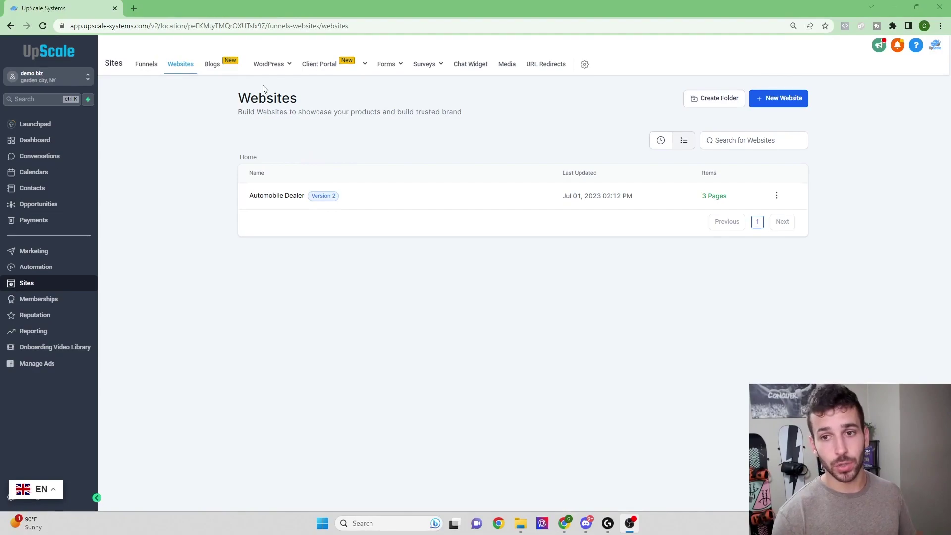
- Start creating a new website from templates to bring up the template library
{"action": "mouse_move", "coordinate": [284, 69]}
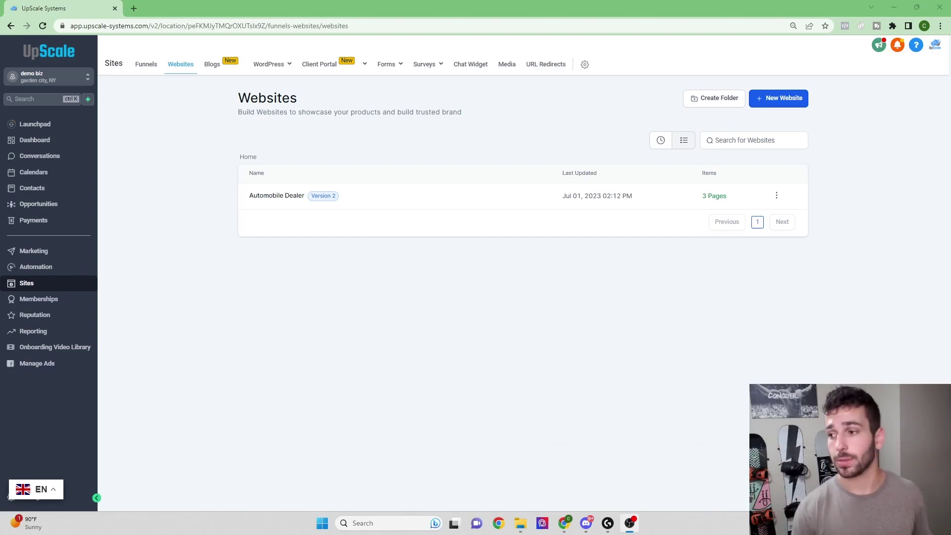
{"action": "left_click", "coordinate": [788, 98]}
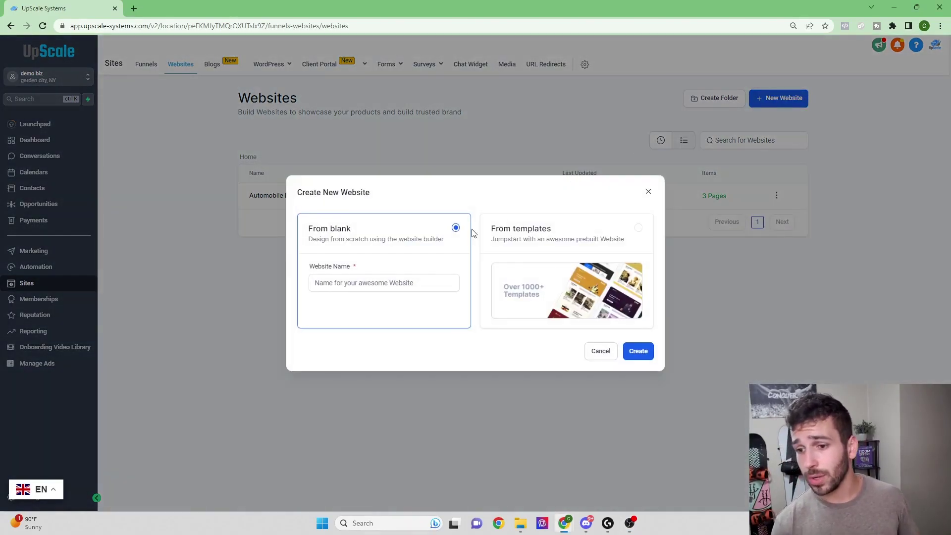
{"action": "left_click", "coordinate": [626, 234]}
{"action": "left_click", "coordinate": [634, 351]}
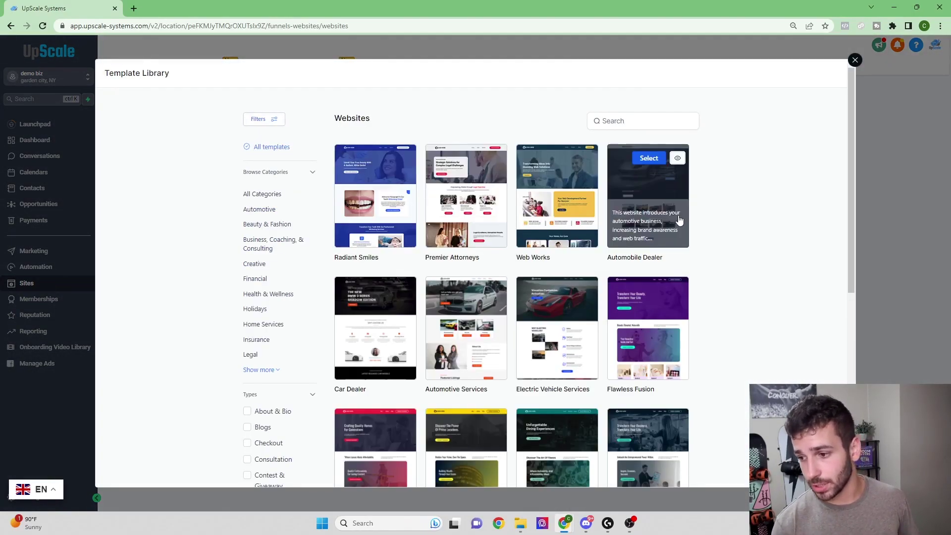
- Browse the website templates, load more of them, and search the library for "gym"
{"action": "scroll", "coordinate": [722, 217], "scroll_direction": "down", "scroll_amount": 4}
{"action": "scroll", "coordinate": [722, 219], "scroll_direction": "down", "scroll_amount": 3}
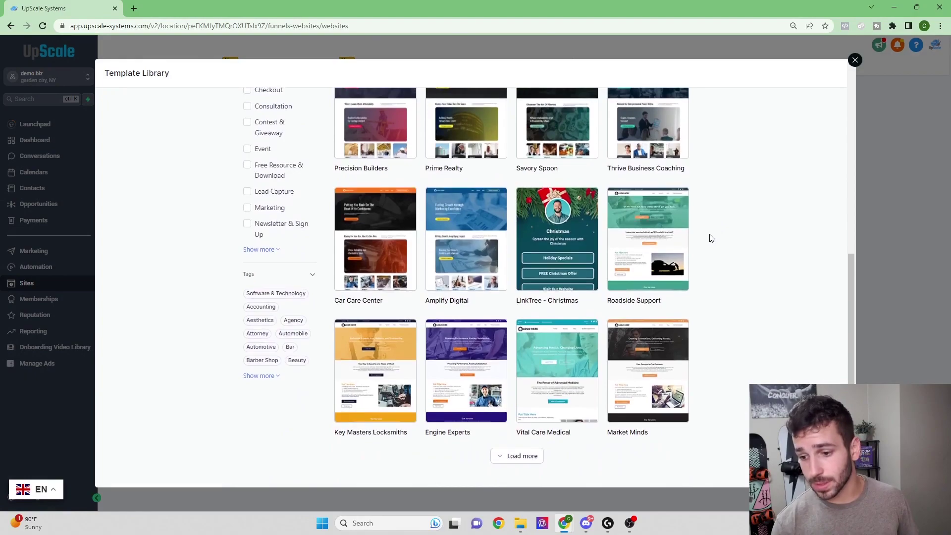
{"action": "left_click", "coordinate": [517, 455]}
{"action": "scroll", "coordinate": [521, 441], "scroll_direction": "down", "scroll_amount": 7}
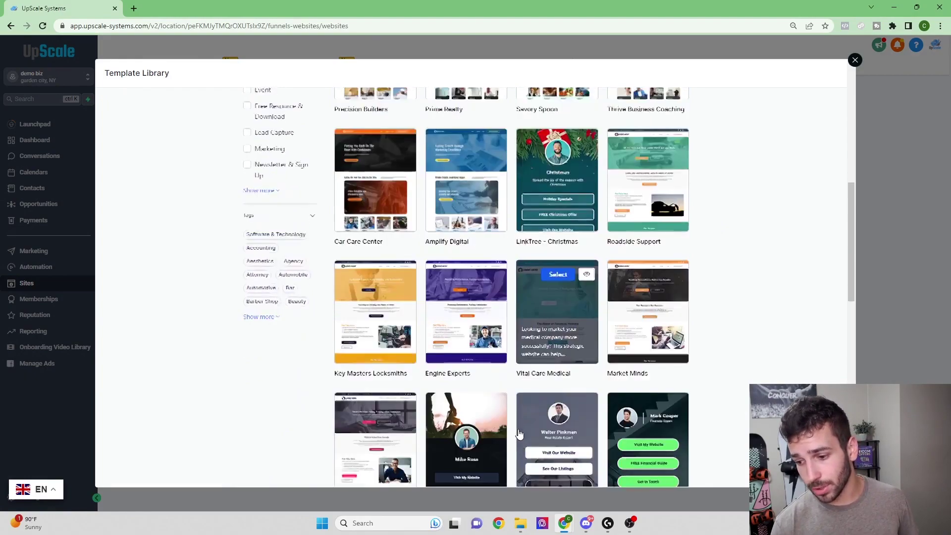
{"action": "scroll", "coordinate": [523, 427], "scroll_direction": "up", "scroll_amount": 20}
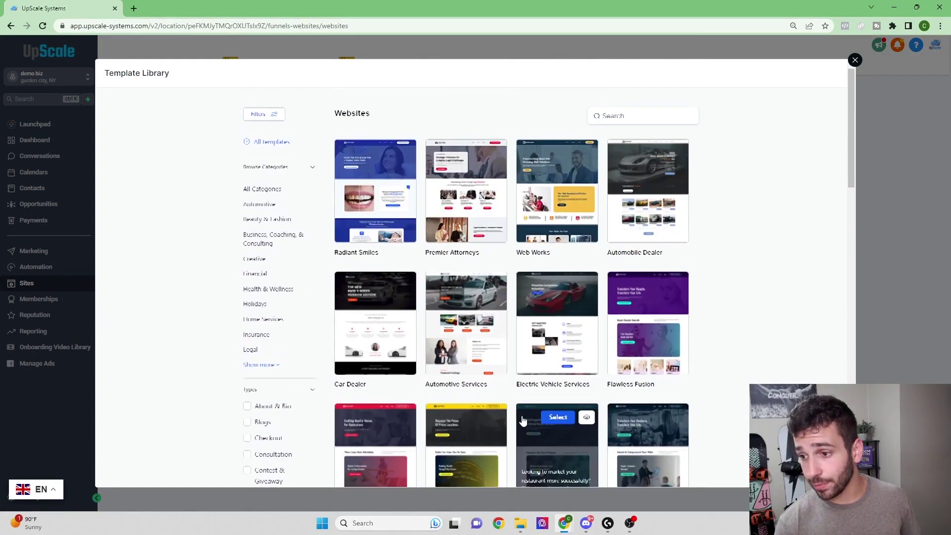
{"action": "left_click", "coordinate": [629, 118]}
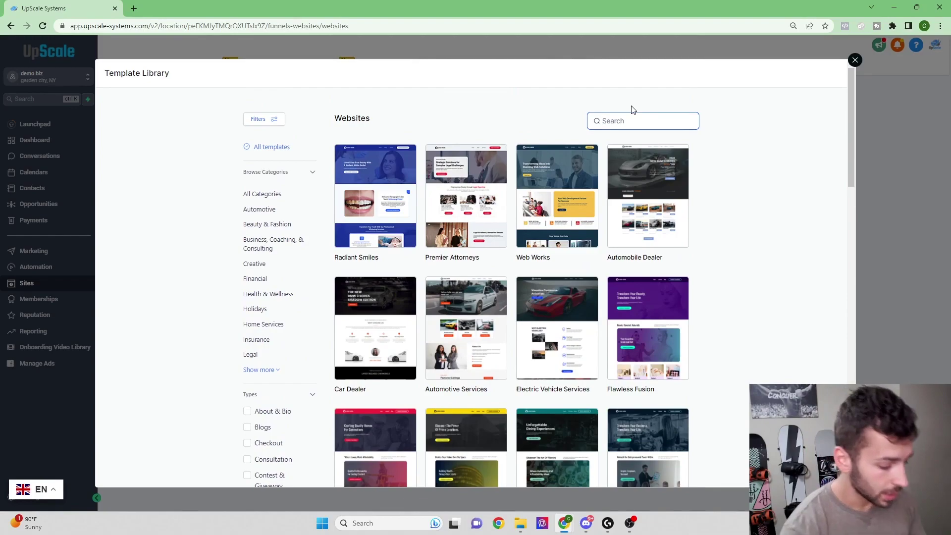
{"action": "type", "text": "gym"}
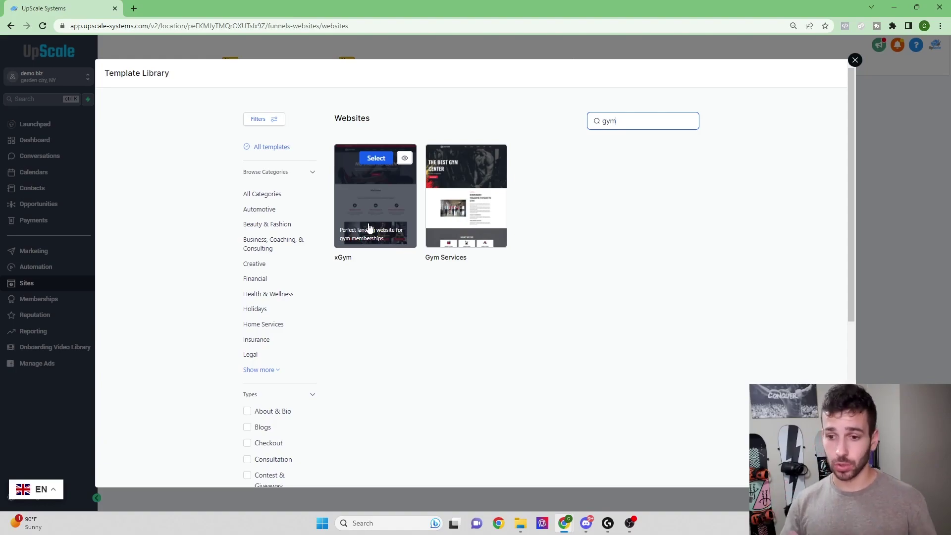
- Search the template library for "fitness"
{"action": "key", "text": "BackSpace"}
{"action": "key", "text": "BackSpace"}
{"action": "key", "text": "BackSpace"}
{"action": "type", "text": "fitness"}
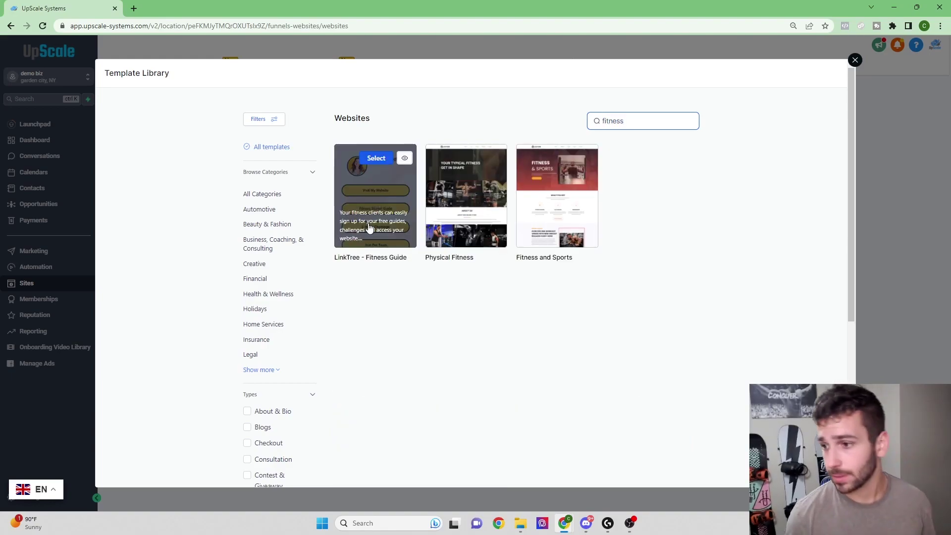
- Search the template library for "crossfit"
{"action": "key", "text": "BackSpace"}
{"action": "key", "text": "BackSpace"}
{"action": "key", "text": "BackSpace"}
{"action": "key", "text": "BackSpace"}
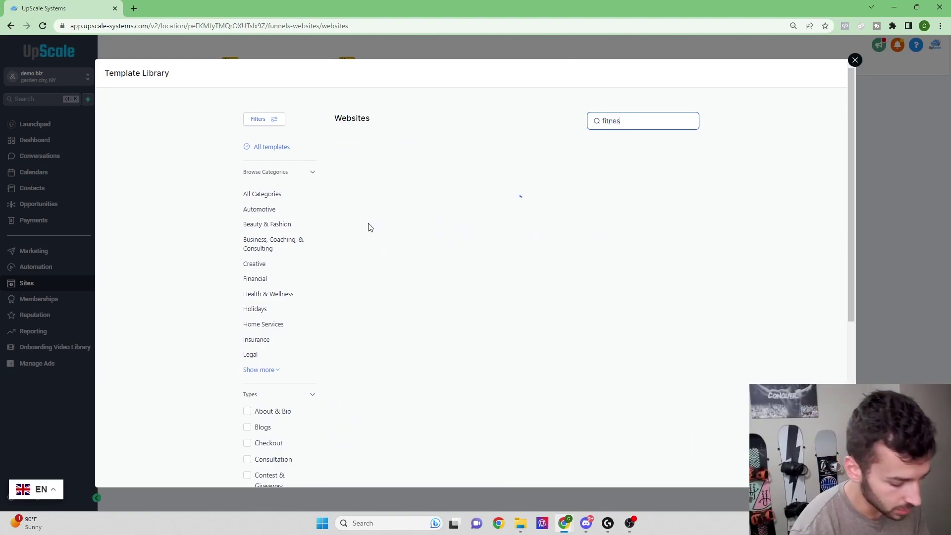
{"action": "key", "text": "BackSpace"}
{"action": "key", "text": "BackSpace"}
{"action": "key", "text": "BackSpace"}
{"action": "type", "text": "crossfit"}
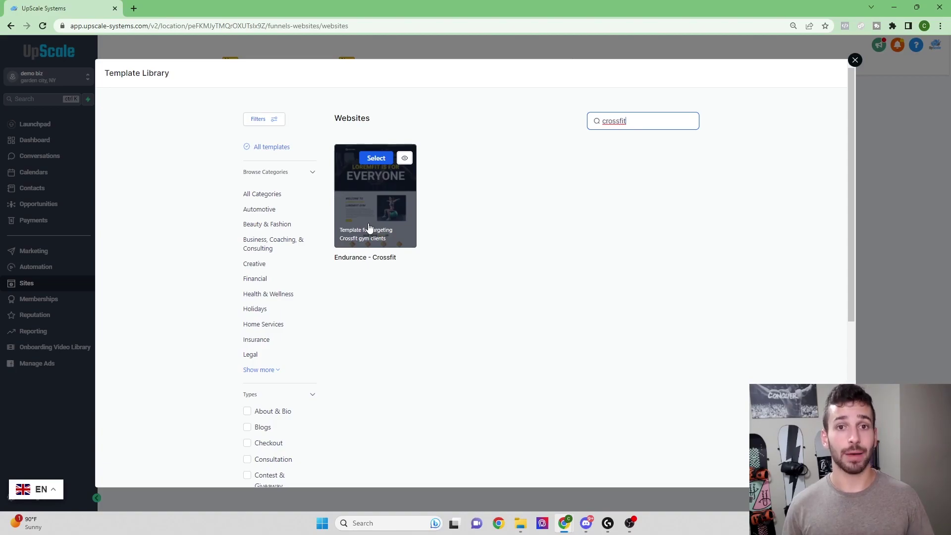
- Choose the Automobile Dealer template from the unfiltered library and open its Home page for editing
{"action": "key", "text": "ctrl+a"}
{"action": "key", "text": "BackSpace"}
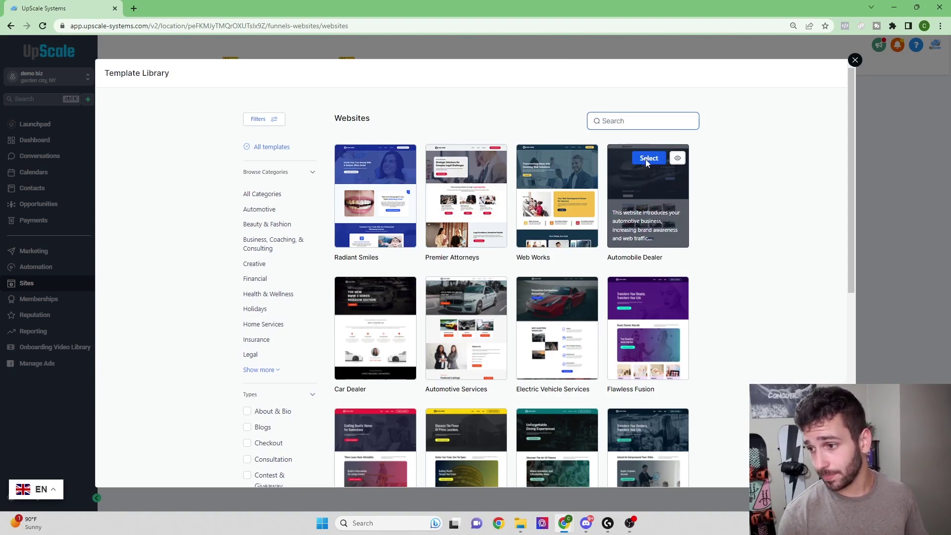
{"action": "left_click", "coordinate": [646, 159]}
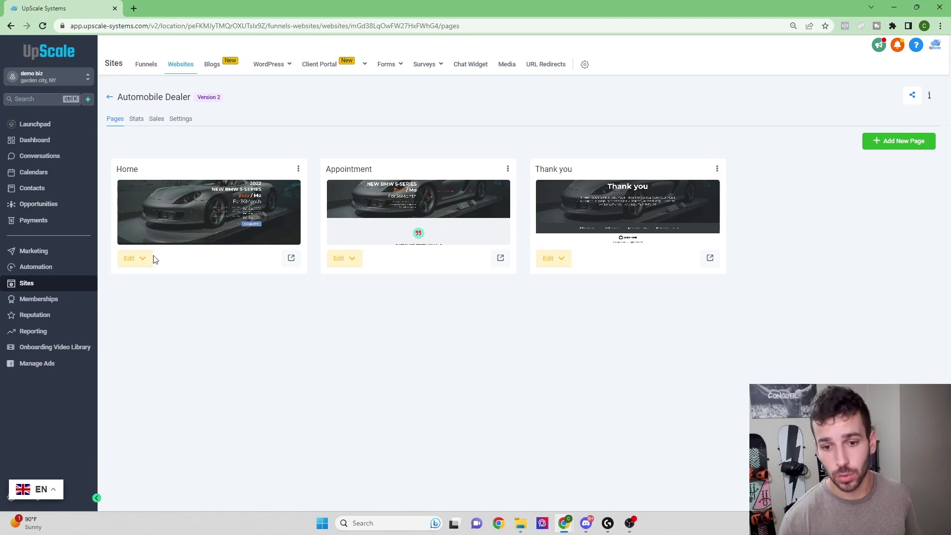
{"action": "left_click", "coordinate": [130, 258]}
{"action": "left_click", "coordinate": [158, 286]}
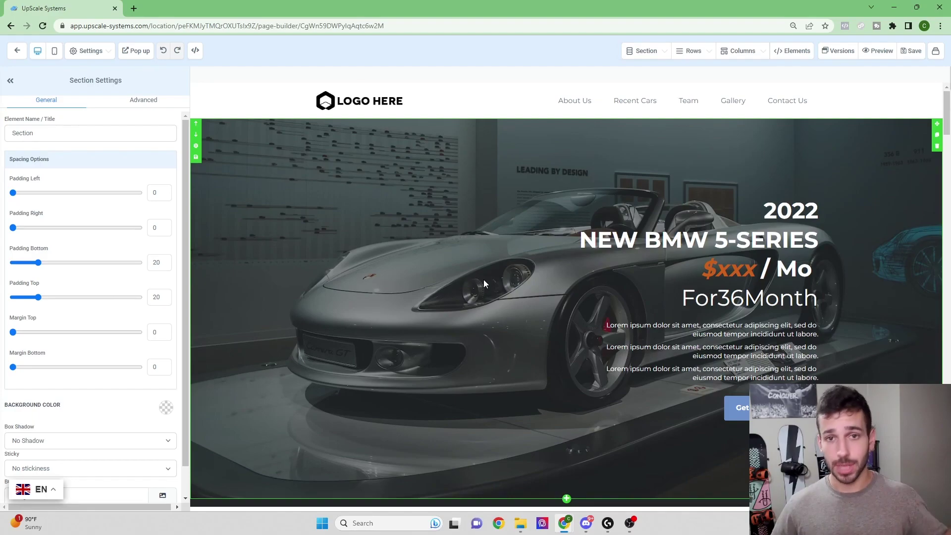
- Review all sections of the Home page from the hero down to the footer and back
{"action": "scroll", "coordinate": [502, 236], "scroll_direction": "down", "scroll_amount": 10}
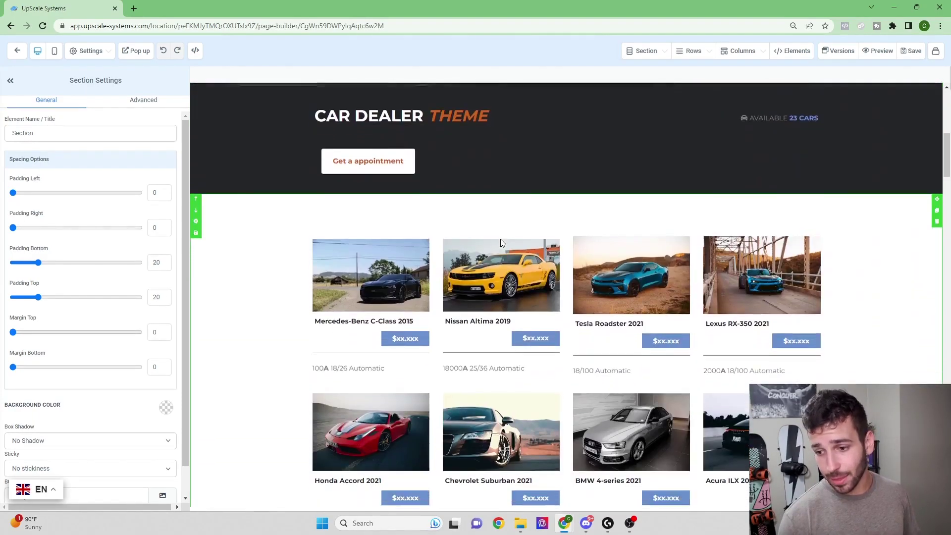
{"action": "scroll", "coordinate": [500, 239], "scroll_direction": "down", "scroll_amount": 6}
{"action": "scroll", "coordinate": [502, 243], "scroll_direction": "down", "scroll_amount": 10}
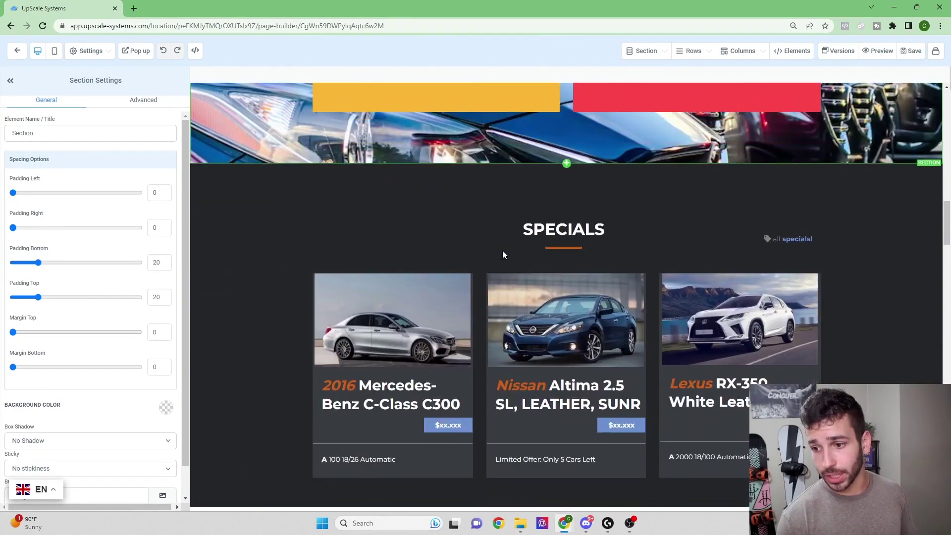
{"action": "scroll", "coordinate": [500, 257], "scroll_direction": "down", "scroll_amount": 10}
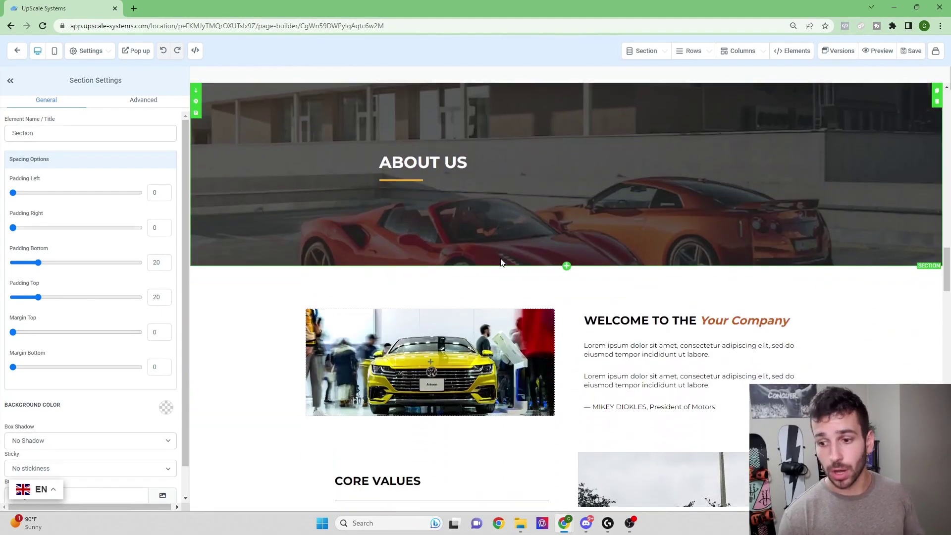
{"action": "scroll", "coordinate": [501, 265], "scroll_direction": "down", "scroll_amount": 10}
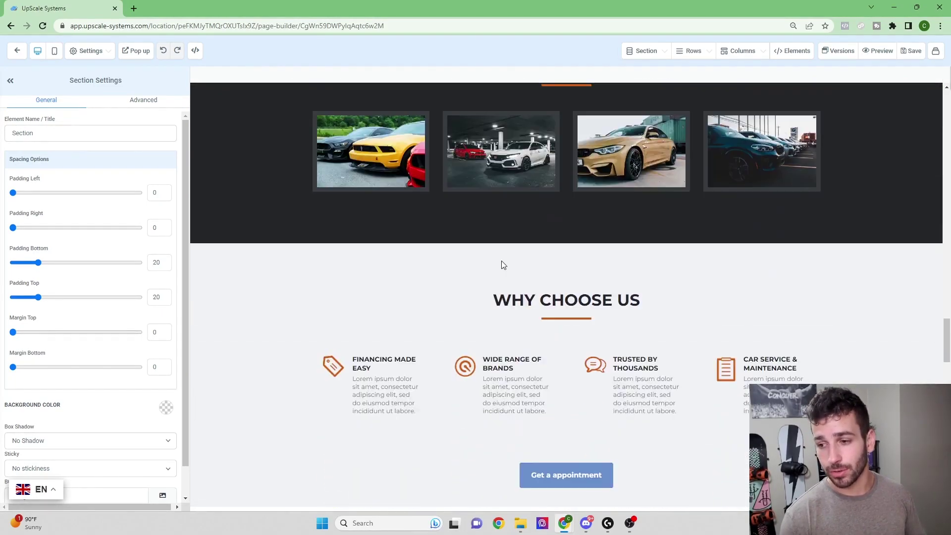
{"action": "scroll", "coordinate": [503, 265], "scroll_direction": "down", "scroll_amount": 10}
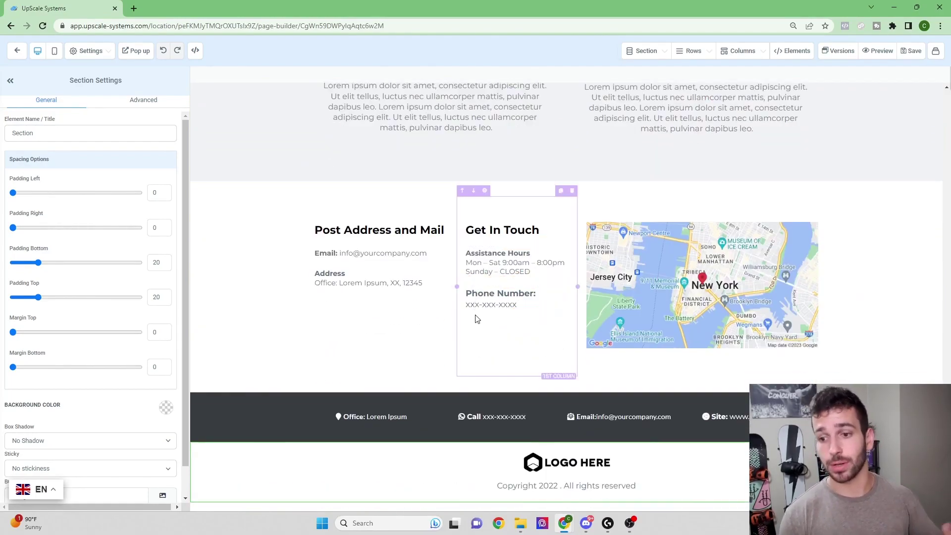
{"action": "scroll", "coordinate": [473, 331], "scroll_direction": "up", "scroll_amount": 8}
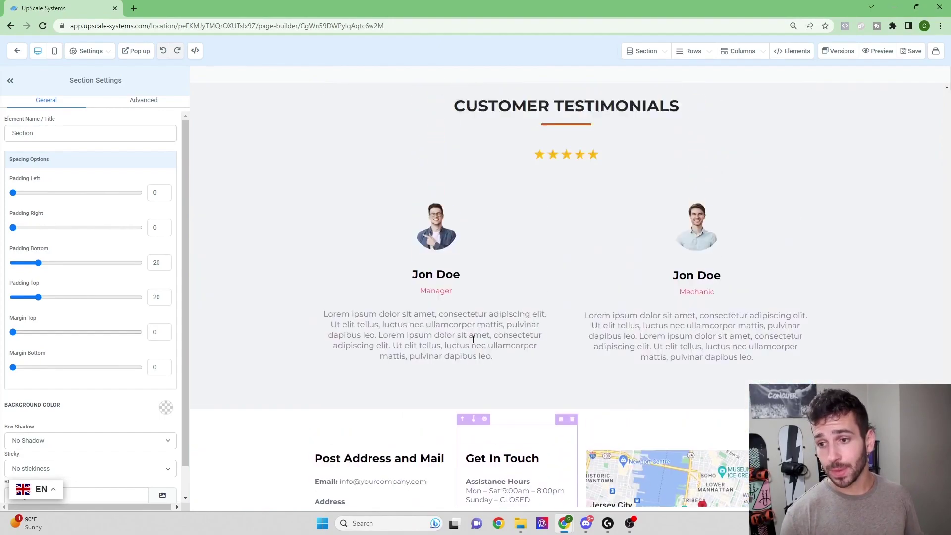
{"action": "scroll", "coordinate": [479, 354], "scroll_direction": "up", "scroll_amount": 10}
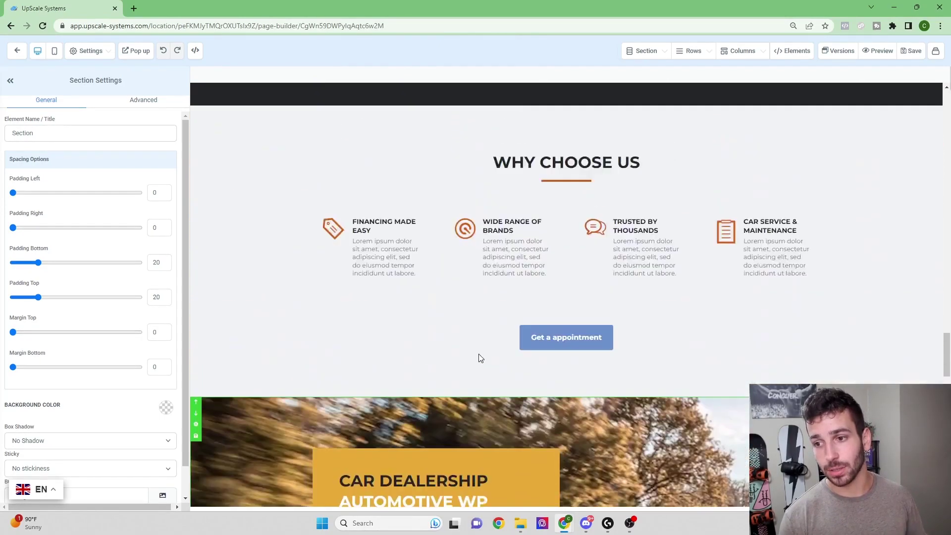
{"action": "scroll", "coordinate": [485, 372], "scroll_direction": "up", "scroll_amount": 10}
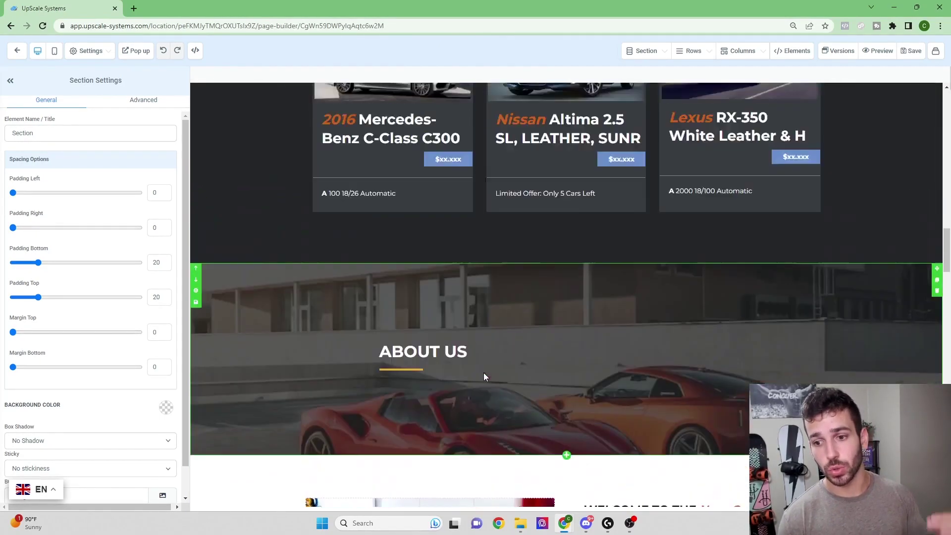
{"action": "scroll", "coordinate": [482, 379], "scroll_direction": "up", "scroll_amount": 10}
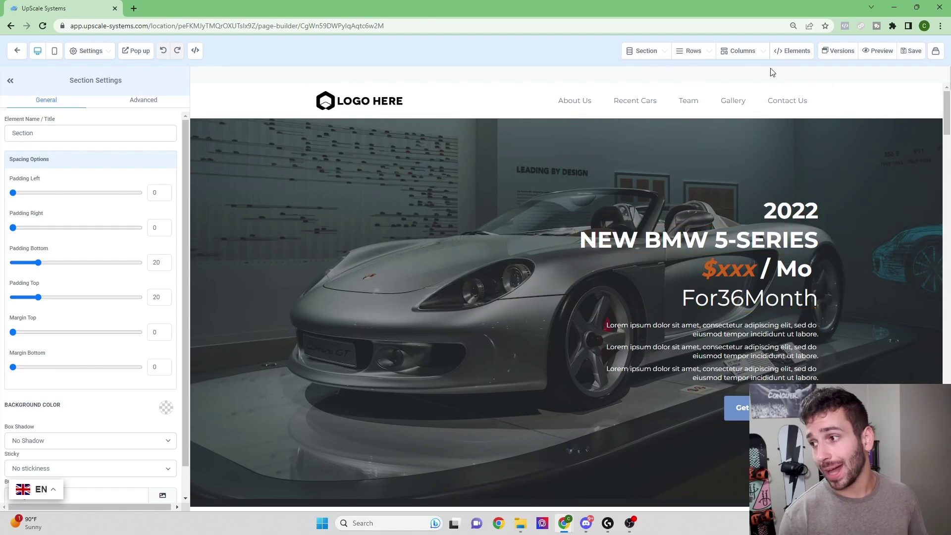
- Look through the elements that can be added to the page and close the list
{"action": "left_click", "coordinate": [697, 421]}
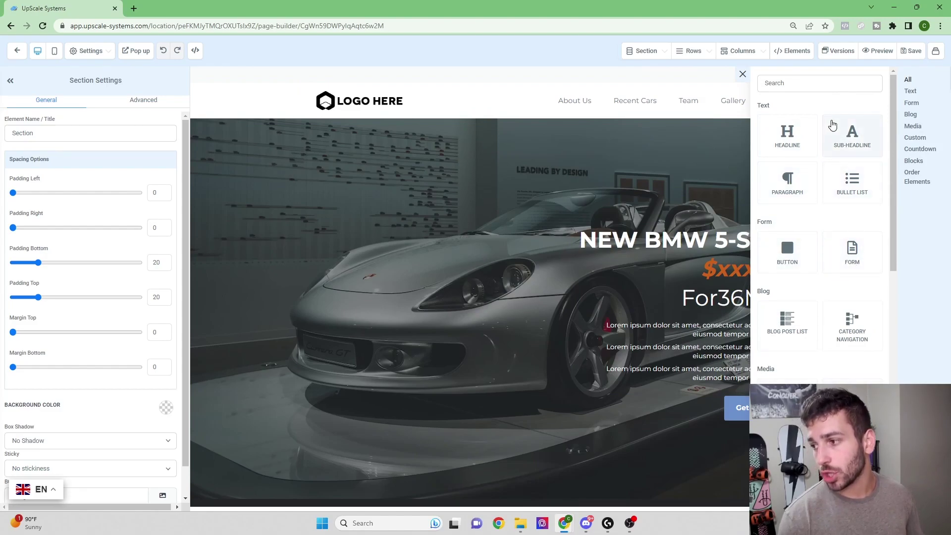
{"action": "scroll", "coordinate": [788, 159], "scroll_direction": "down", "scroll_amount": 3}
{"action": "scroll", "coordinate": [773, 114], "scroll_direction": "up", "scroll_amount": 3}
{"action": "left_click", "coordinate": [743, 74]}
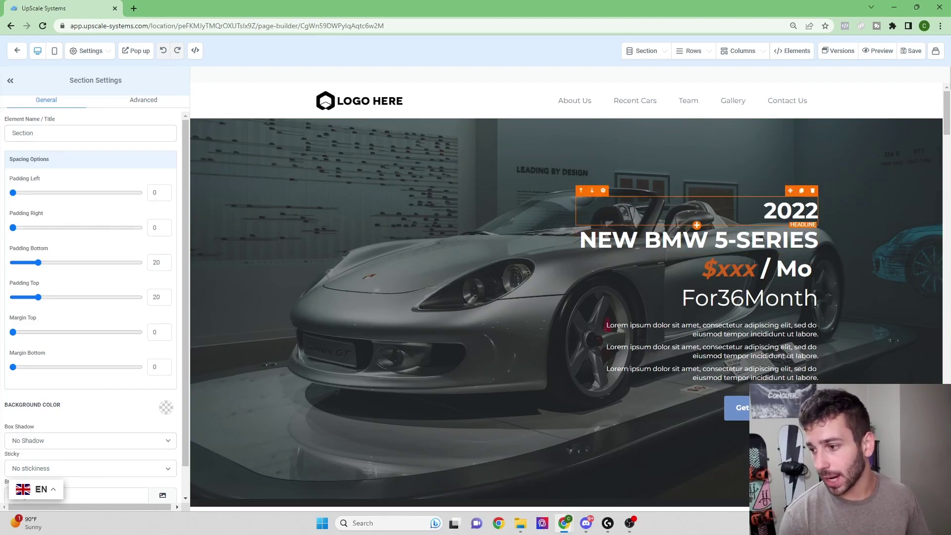
- Open the settings of the hero section with the car background and set its top padding to 100
{"action": "left_click", "coordinate": [712, 220]}
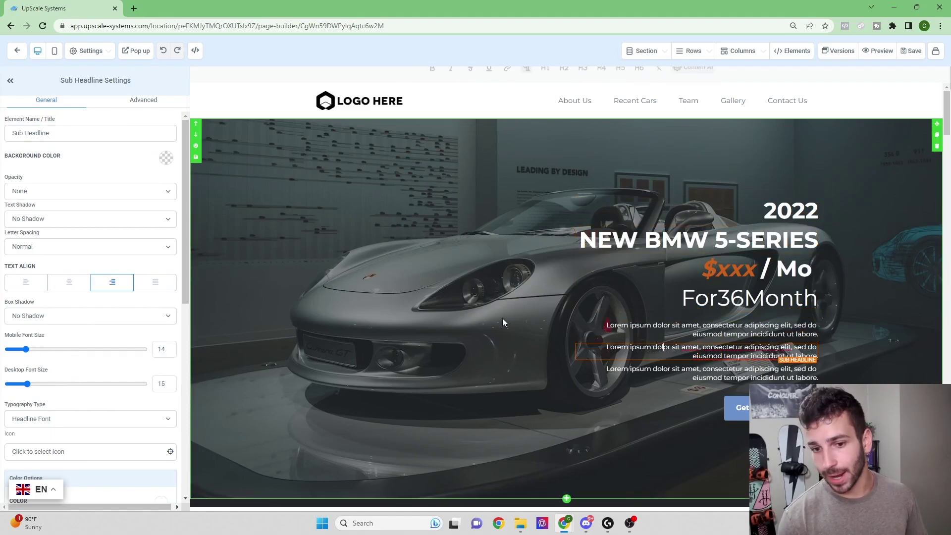
{"action": "left_click", "coordinate": [435, 281]}
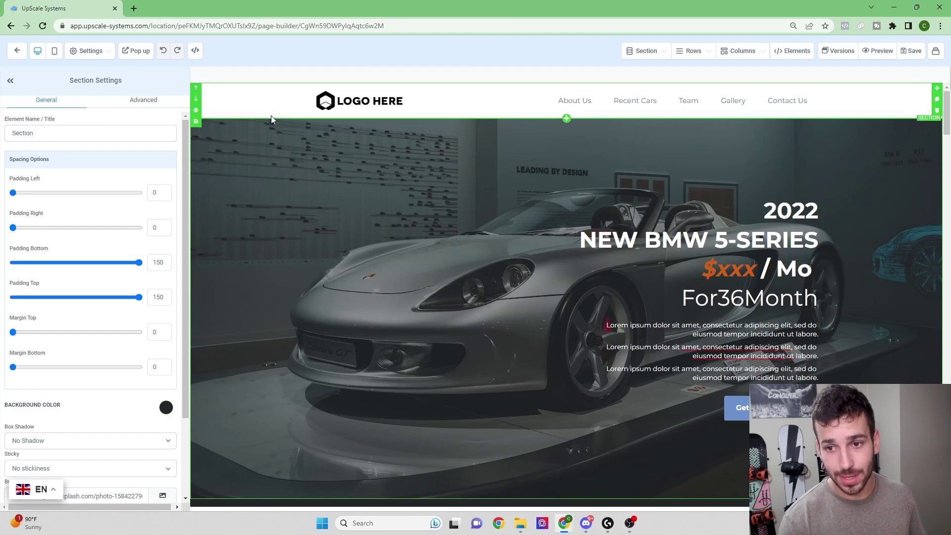
{"action": "mouse_move", "coordinate": [15, 335]}
{"action": "left_mouse_down"}
{"action": "mouse_move", "coordinate": [139, 332]}
{"action": "mouse_move", "coordinate": [3, 322]}
{"action": "left_mouse_up"}
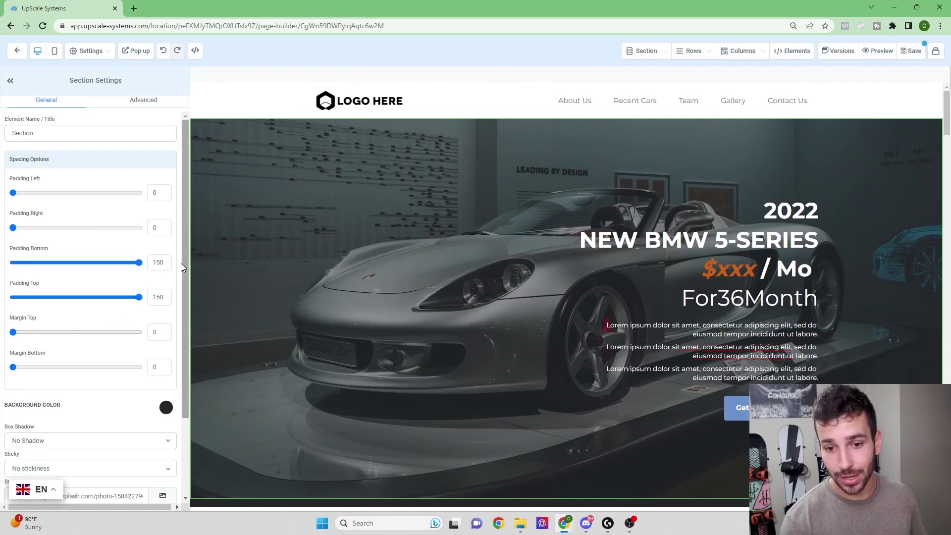
{"action": "left_click_drag", "start_coordinate": [137, 301], "coordinate": [158, 304]}
- Inspect the hero section's background image address
{"action": "scroll", "coordinate": [89, 347], "scroll_direction": "down", "scroll_amount": 2}
{"action": "left_click", "coordinate": [24, 398]}
{"action": "left_click_drag", "start_coordinate": [16, 396], "coordinate": [124, 400]}
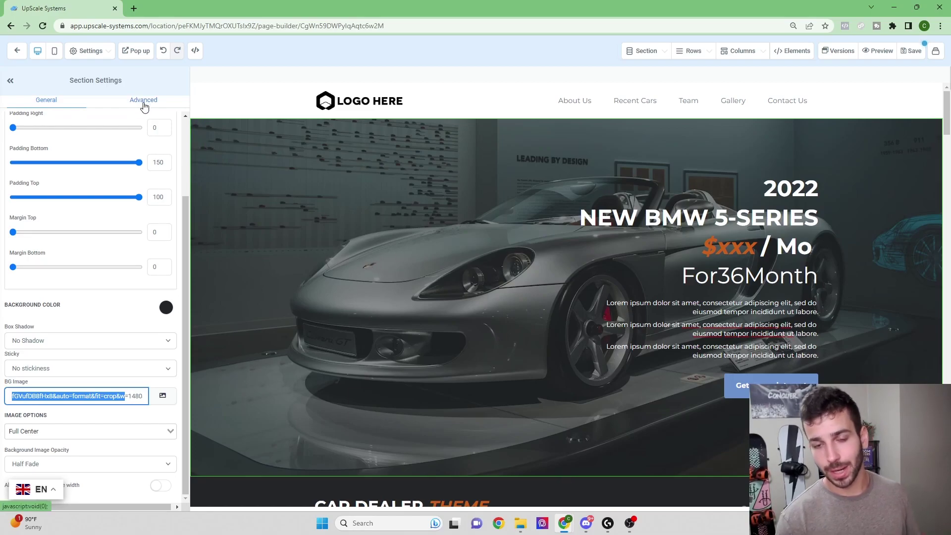
- Try a full border on the hero section and return the border setting to No Border
{"action": "left_click", "coordinate": [143, 104]}
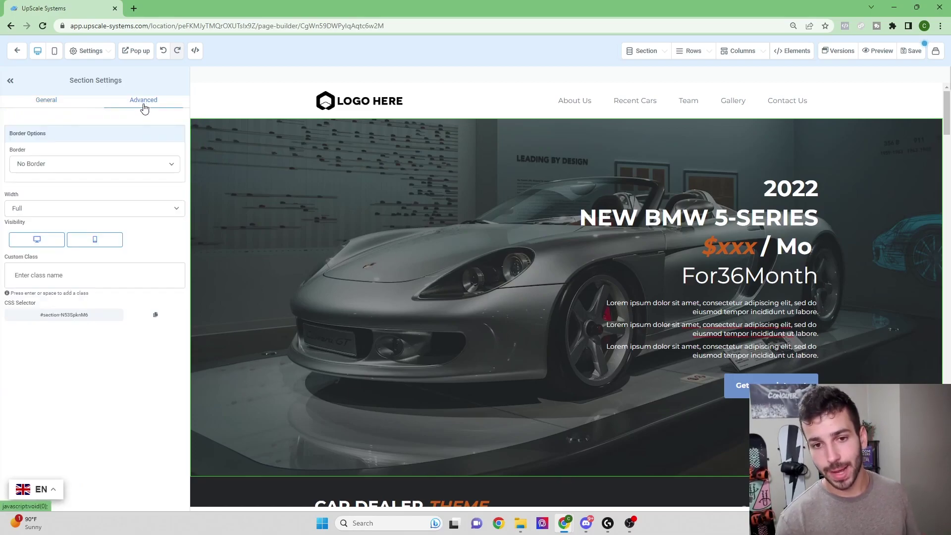
{"action": "left_click", "coordinate": [56, 164]}
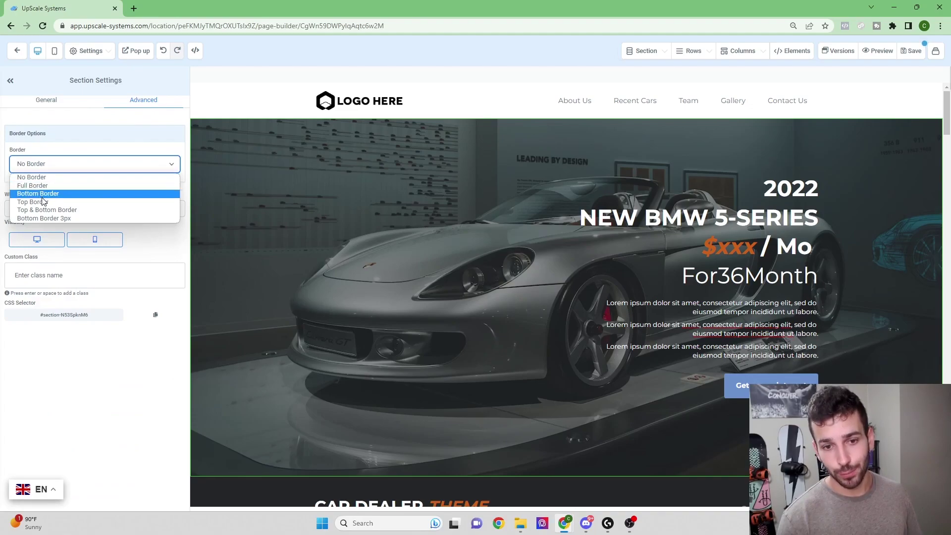
{"action": "left_click", "coordinate": [59, 177]}
{"action": "left_click", "coordinate": [63, 166]}
{"action": "left_click", "coordinate": [50, 187]}
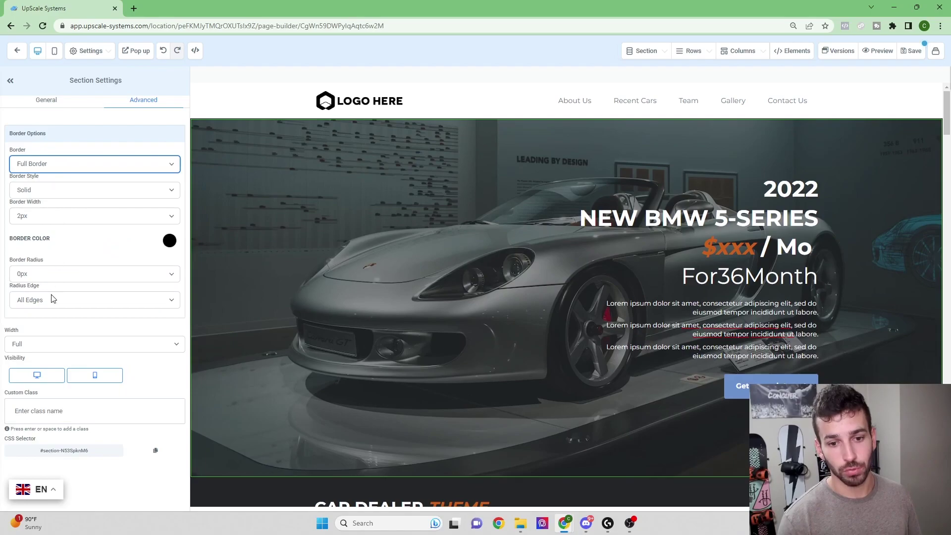
{"action": "left_click", "coordinate": [72, 160]}
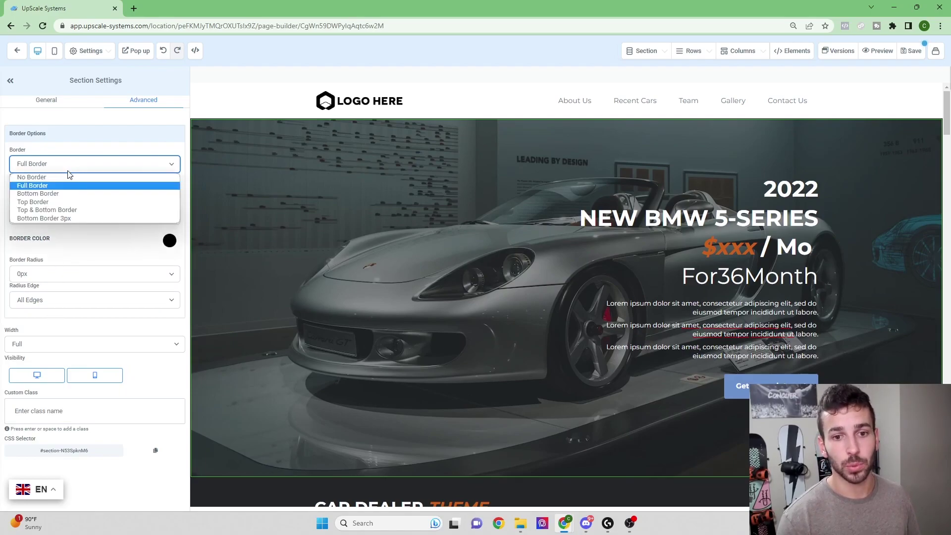
{"action": "left_click", "coordinate": [46, 178]}
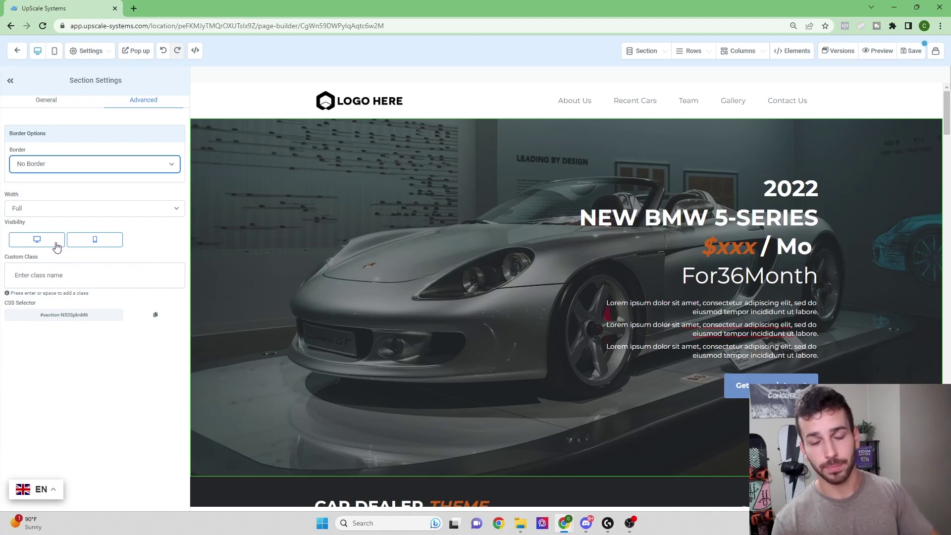
- Open the navigation menu's settings and replace its brand logo with UpScale.png from the media library
{"action": "left_click", "coordinate": [363, 108]}
{"action": "left_click", "coordinate": [363, 108]}
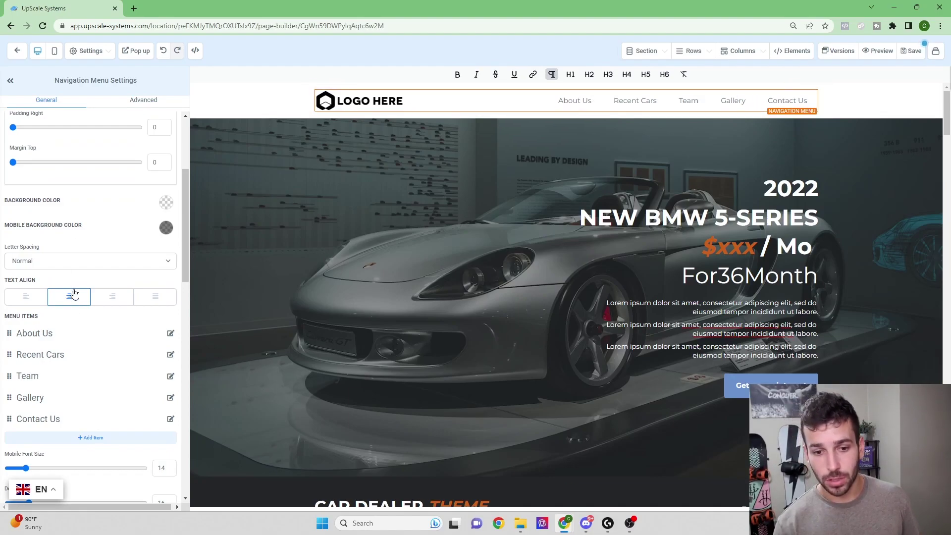
{"action": "scroll", "coordinate": [74, 293], "scroll_direction": "down", "scroll_amount": 7}
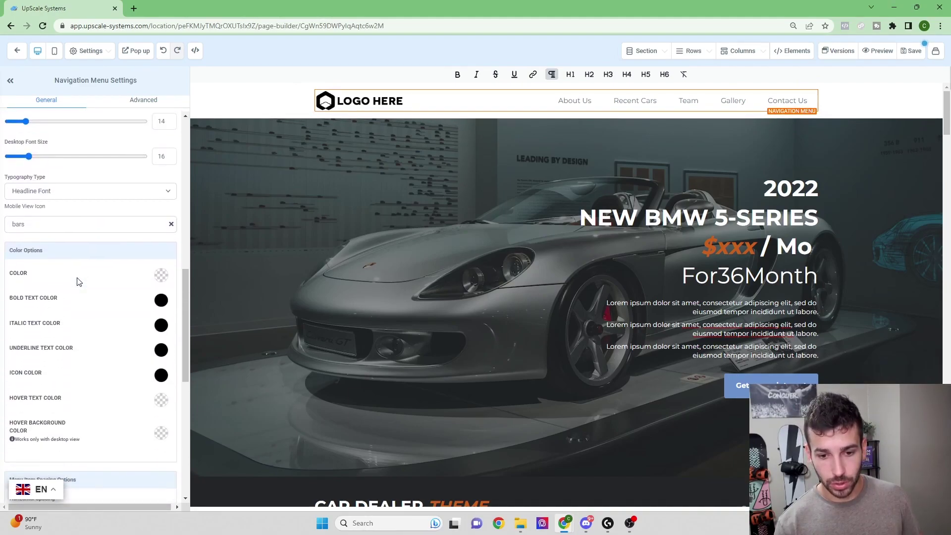
{"action": "scroll", "coordinate": [76, 282], "scroll_direction": "down", "scroll_amount": 6}
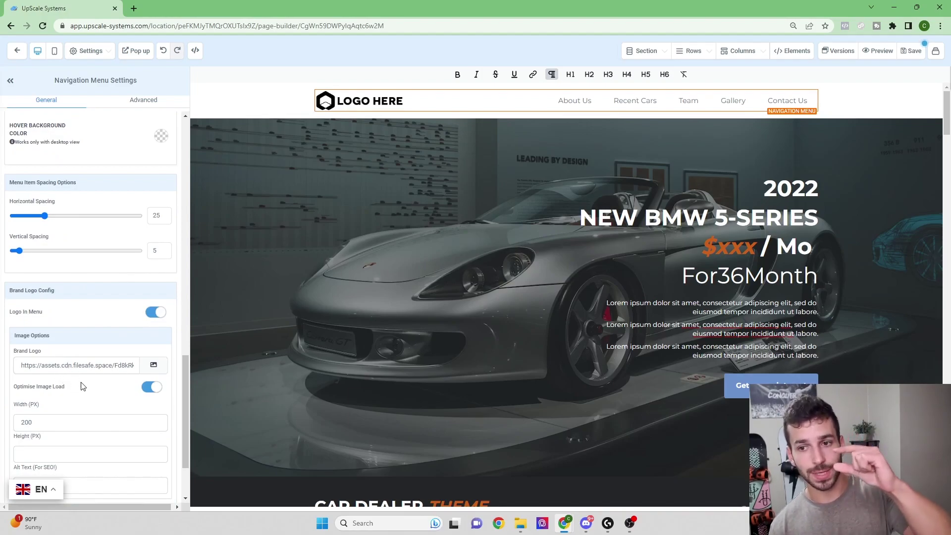
{"action": "left_click", "coordinate": [153, 365]}
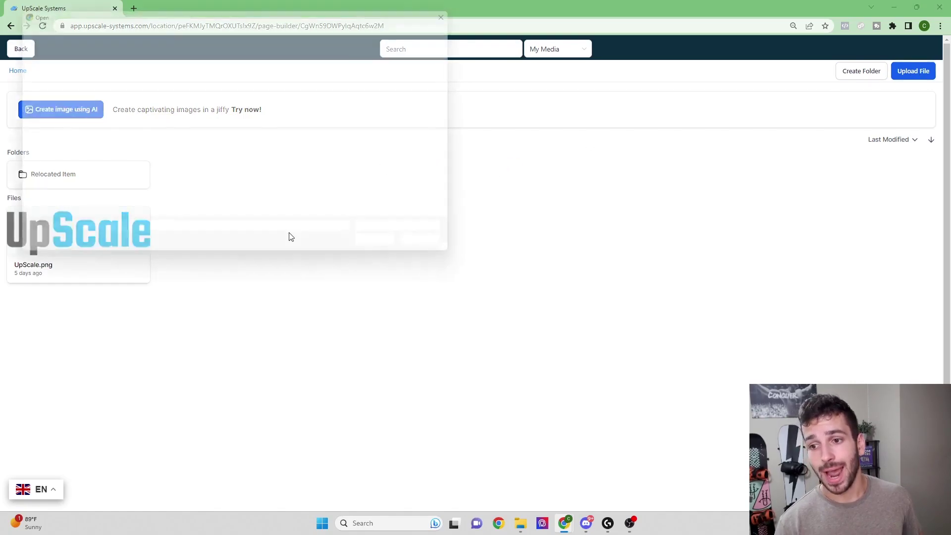
{"action": "left_click", "coordinate": [464, 8]}
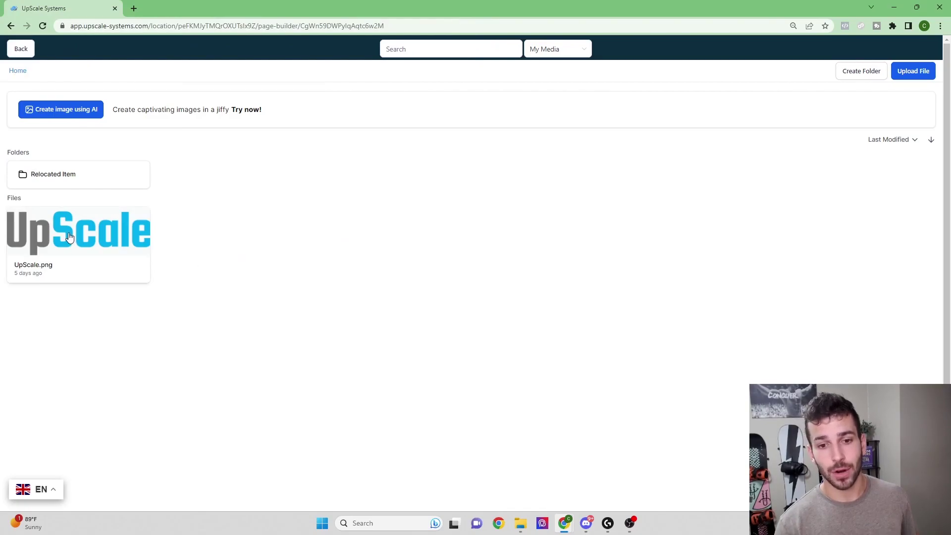
{"action": "left_click", "coordinate": [71, 233]}
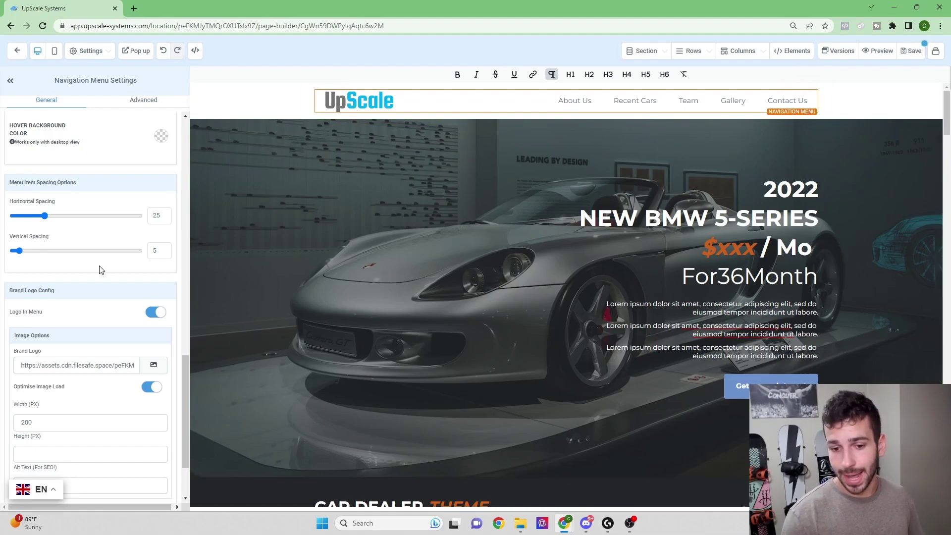
- Try a brand logo height of 10 px and clear the height value again
{"action": "scroll", "coordinate": [101, 419], "scroll_direction": "down", "scroll_amount": 2}
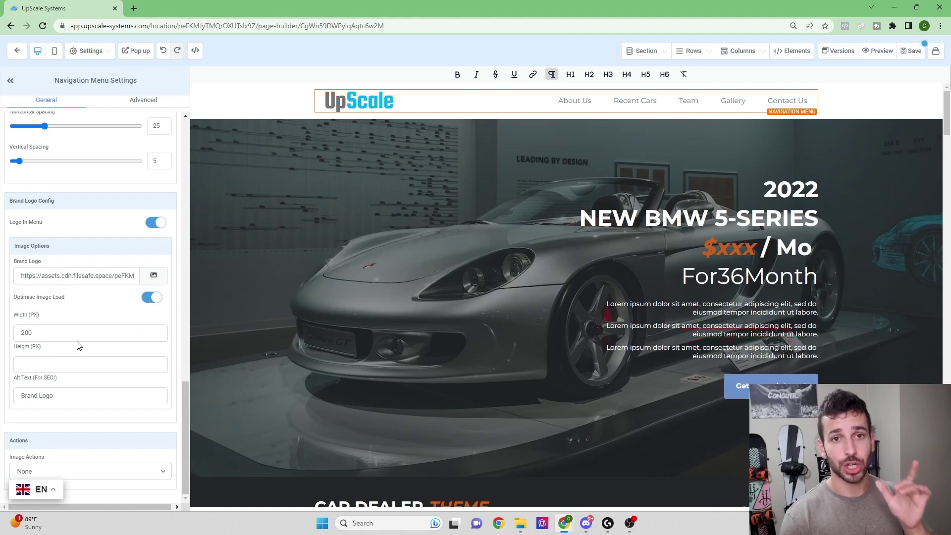
{"action": "left_click", "coordinate": [58, 362]}
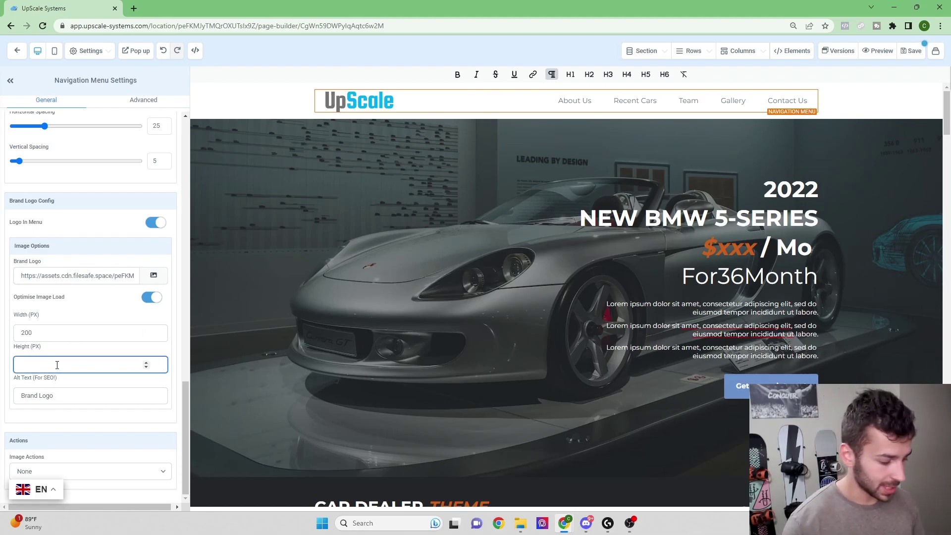
{"action": "type", "text": "10"}
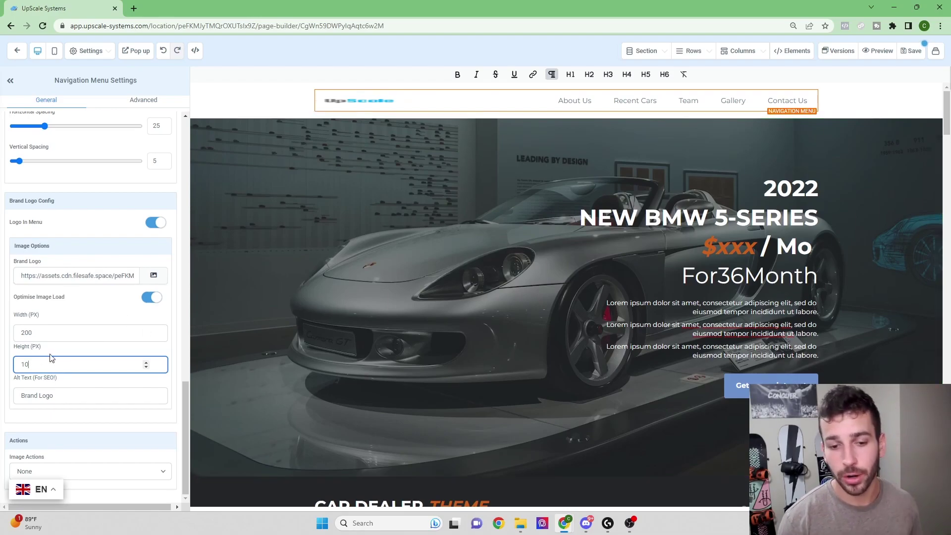
{"action": "key", "text": "BackSpace"}
{"action": "key", "text": "BackSpace"}
- Enlarge the navigation menu's brand logo, trying a width of 350 px and settling on 300 px
{"action": "left_click", "coordinate": [134, 334]}
{"action": "scroll", "coordinate": [147, 335], "scroll_direction": "up", "scroll_amount": 11}
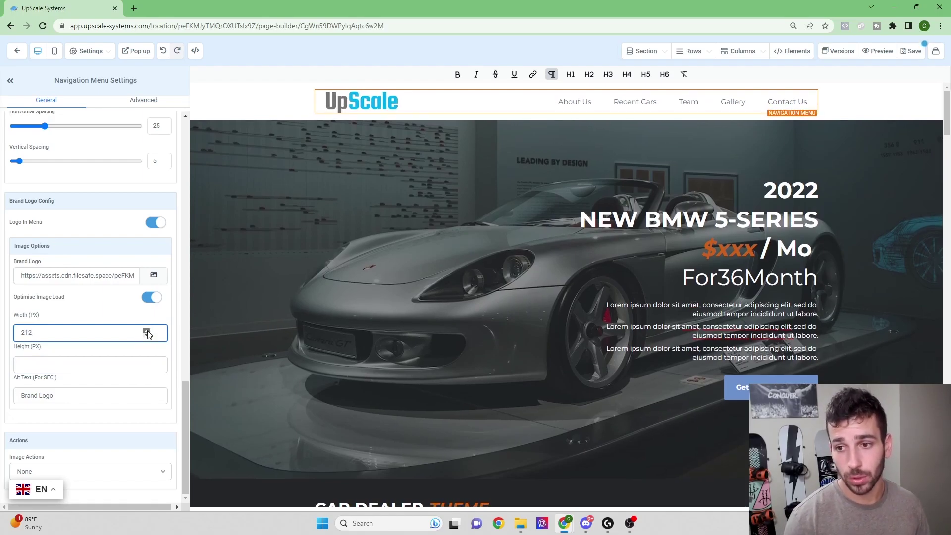
{"action": "scroll", "coordinate": [148, 334], "scroll_direction": "up", "scroll_amount": 11}
{"action": "scroll", "coordinate": [147, 335], "scroll_direction": "up", "scroll_amount": 11}
{"action": "scroll", "coordinate": [148, 334], "scroll_direction": "up", "scroll_amount": 11}
{"action": "scroll", "coordinate": [147, 335], "scroll_direction": "up", "scroll_amount": 4}
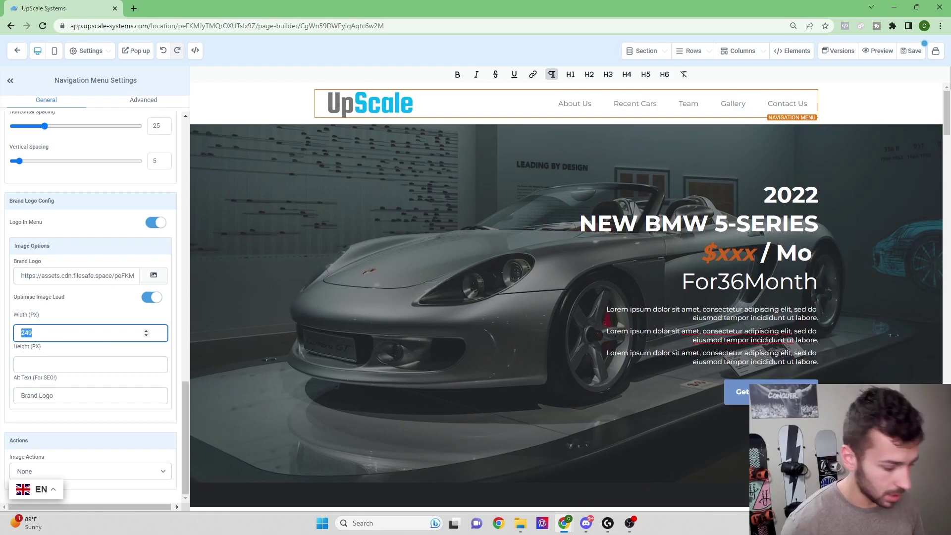
{"action": "type", "text": "350"}
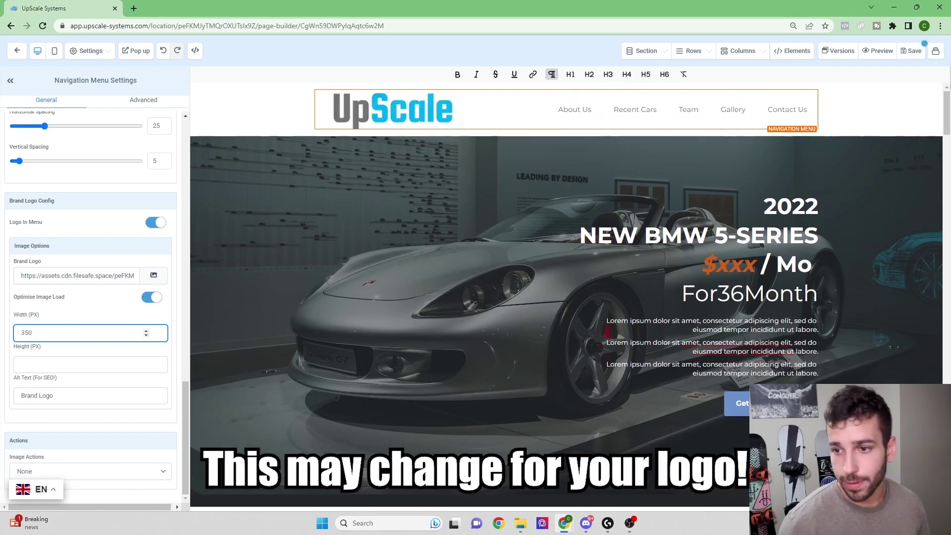
{"action": "key", "text": "BackSpace"}
{"action": "key", "text": "BackSpace"}
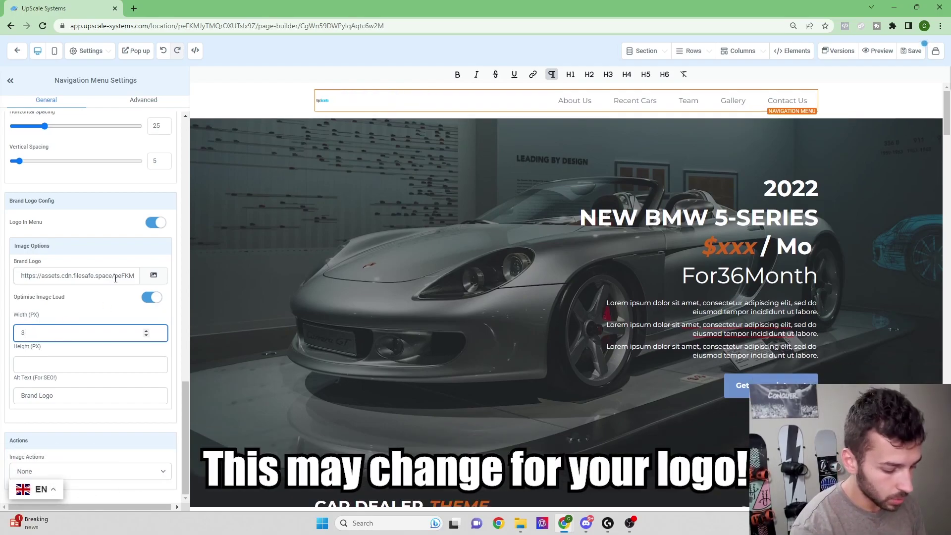
{"action": "type", "text": "00"}
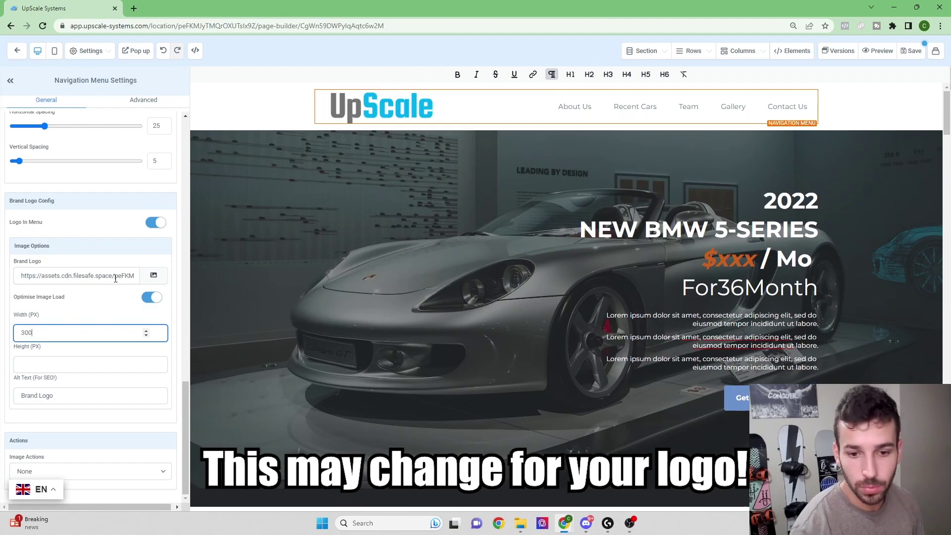
{"action": "left_click", "coordinate": [73, 410]}
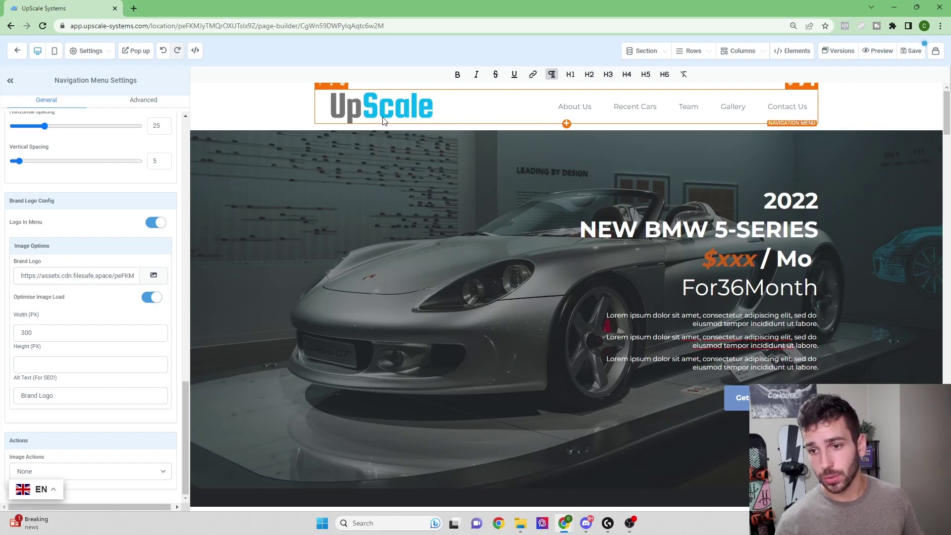
- Move the navigation menu's row into the hero section above the headline and delete the emptied header section
{"action": "scroll", "coordinate": [433, 343], "scroll_direction": "down", "scroll_amount": 2}
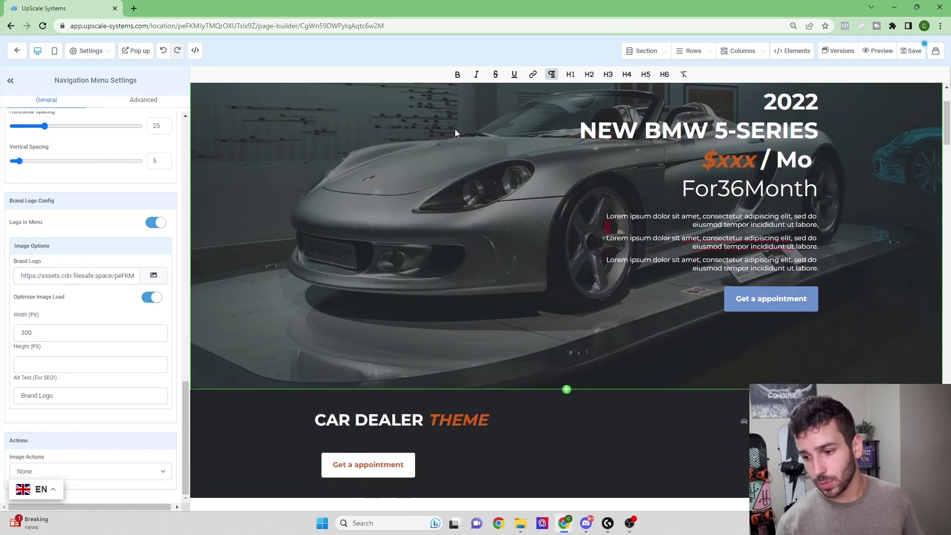
{"action": "scroll", "coordinate": [455, 130], "scroll_direction": "up", "scroll_amount": 2}
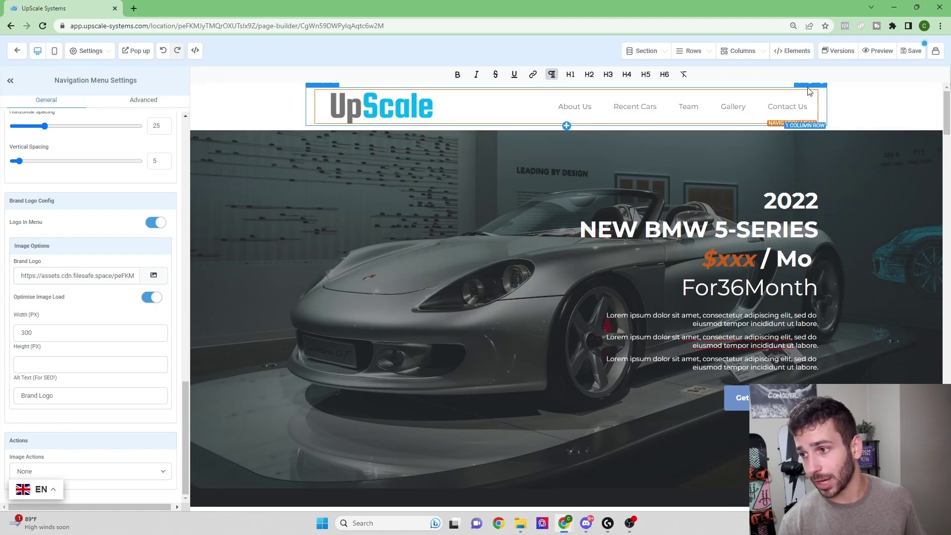
{"action": "left_click", "coordinate": [336, 105]}
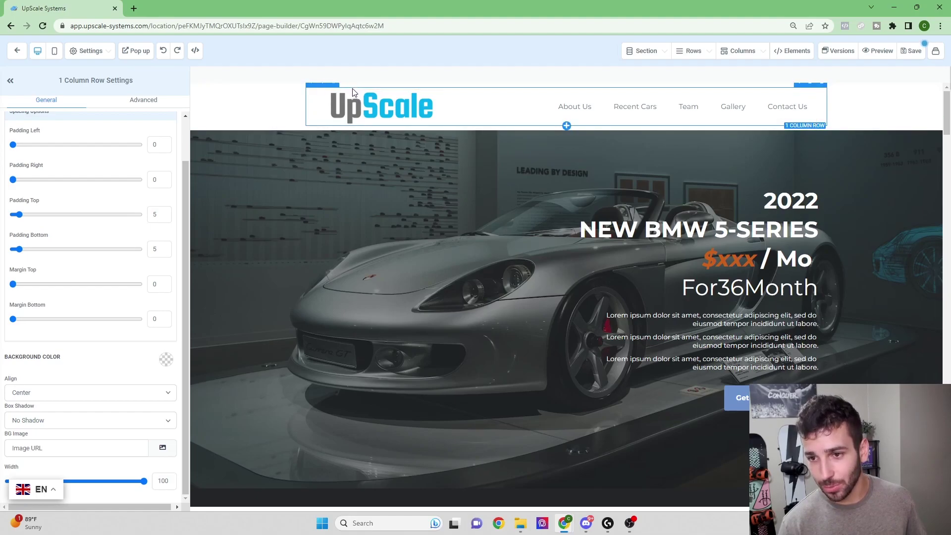
{"action": "left_click", "coordinate": [322, 88]}
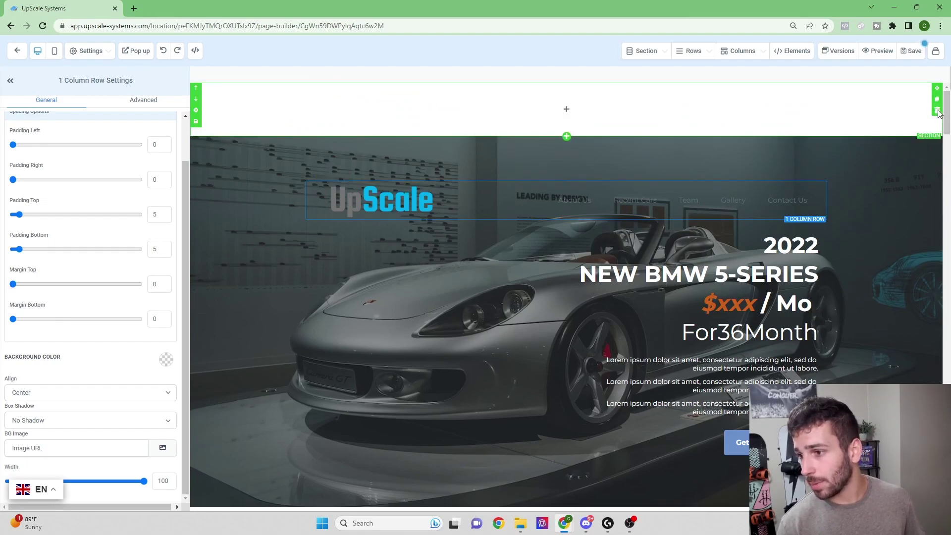
{"action": "left_click", "coordinate": [937, 110]}
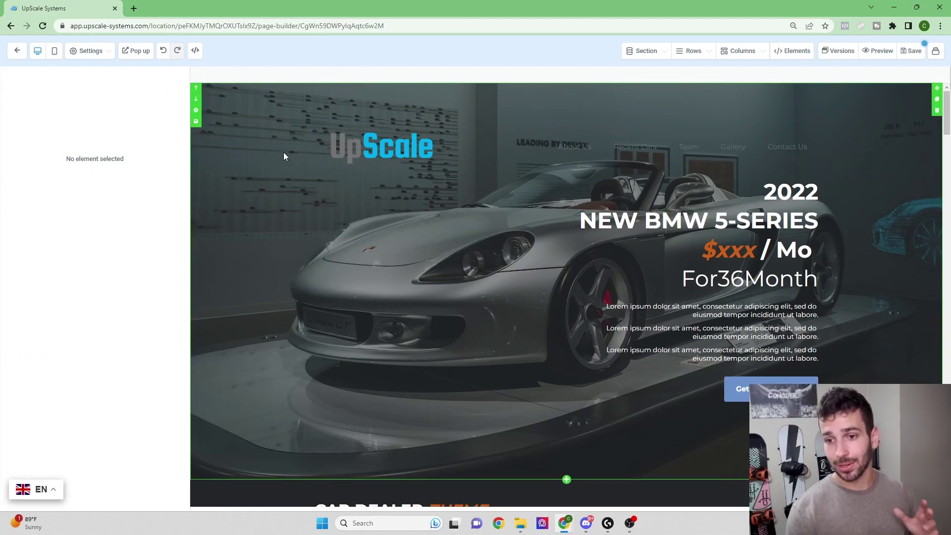
- Open the hero section's settings and reduce its top padding to 9
{"action": "left_click", "coordinate": [268, 155]}
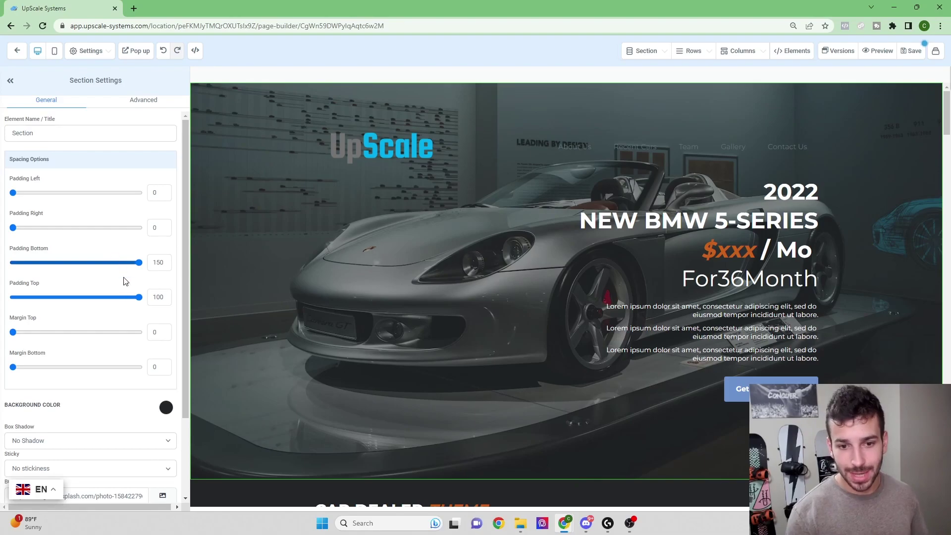
{"action": "left_click_drag", "start_coordinate": [139, 300], "coordinate": [22, 285]}
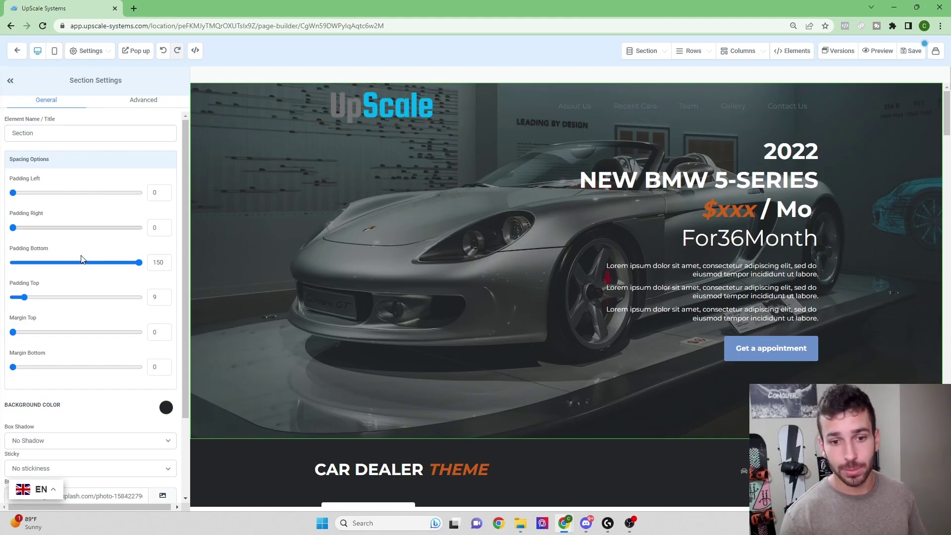
{"action": "scroll", "coordinate": [81, 254], "scroll_direction": "down", "scroll_amount": 1}
- Set the navigation menu's text color to white and reselect the hero section
{"action": "left_click", "coordinate": [518, 105]}
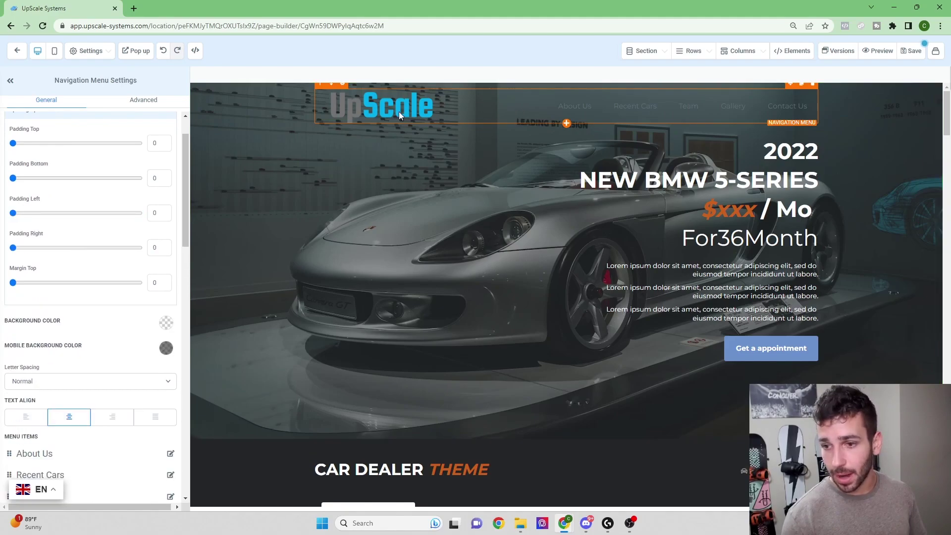
{"action": "scroll", "coordinate": [96, 269], "scroll_direction": "down", "scroll_amount": 4}
{"action": "scroll", "coordinate": [105, 270], "scroll_direction": "down", "scroll_amount": 5}
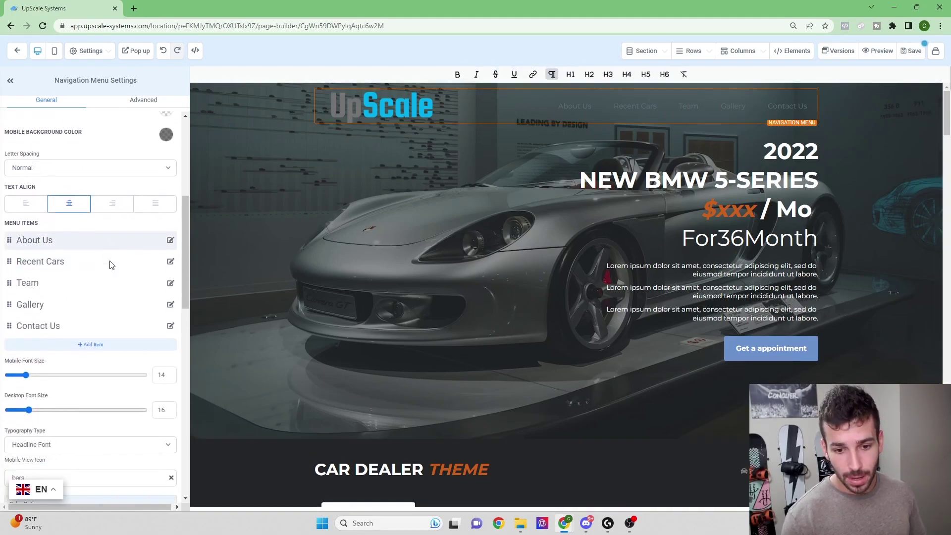
{"action": "scroll", "coordinate": [104, 267], "scroll_direction": "down", "scroll_amount": 2}
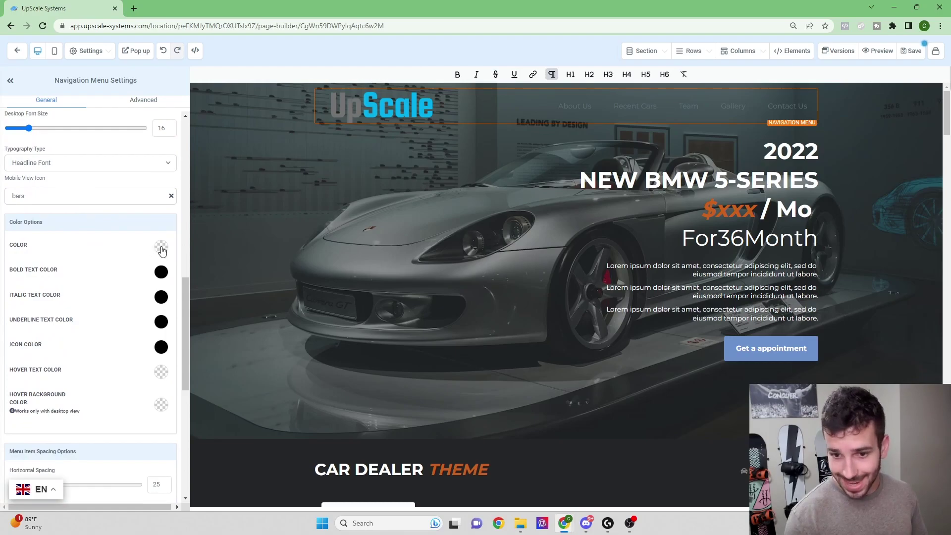
{"action": "left_click", "coordinate": [161, 247]}
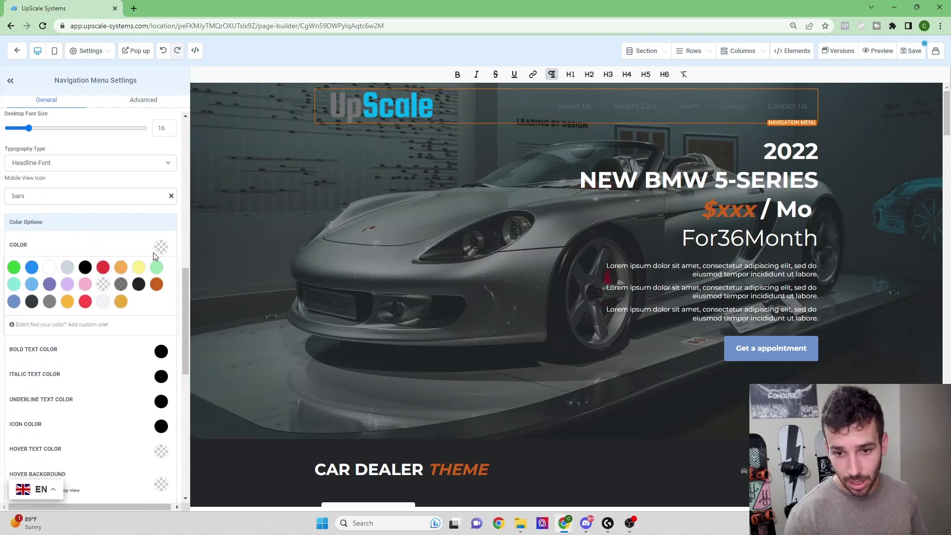
{"action": "left_click", "coordinate": [48, 270]}
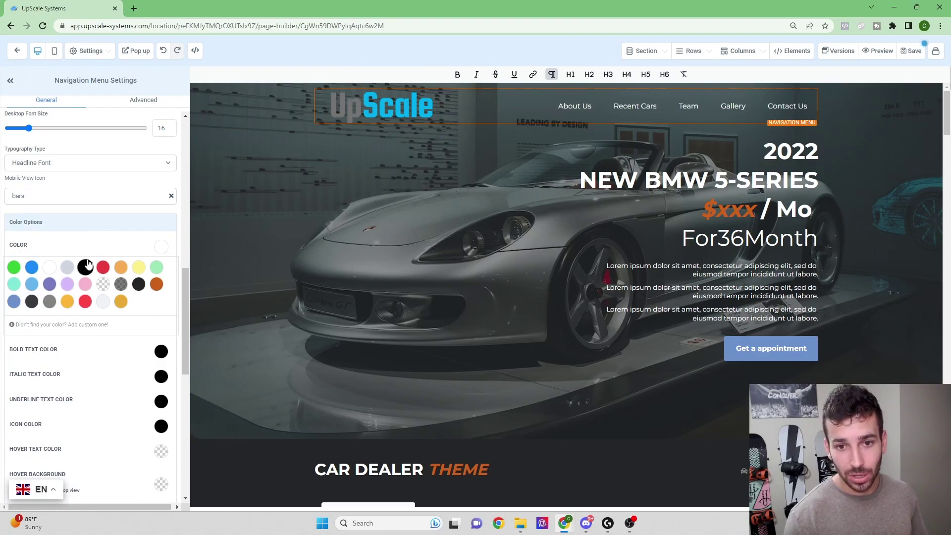
{"action": "scroll", "coordinate": [96, 248], "scroll_direction": "up", "scroll_amount": 2}
{"action": "left_click", "coordinate": [888, 193]}
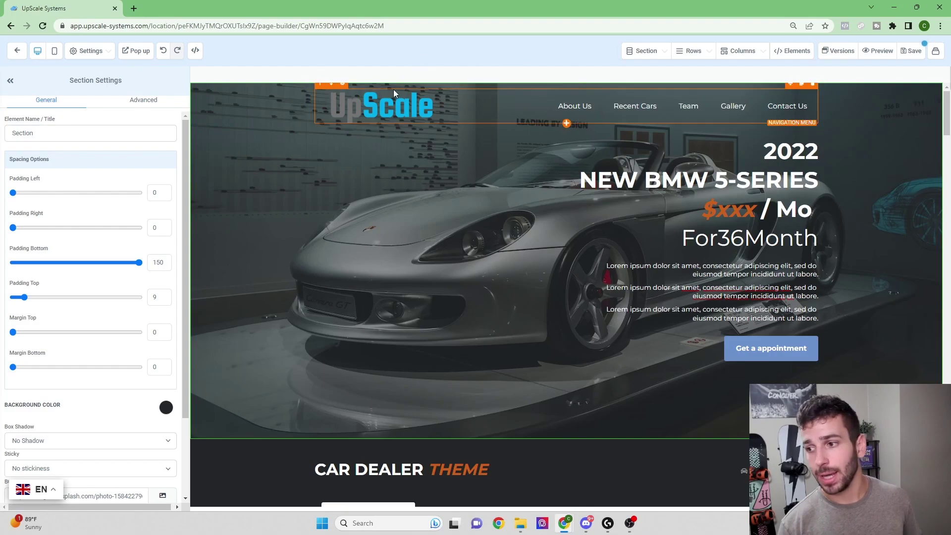
- Center-align the price buttons of the four cars in the listing's first row, from the Mercedes-Benz C-Class to the Lexus RX-350
{"action": "scroll", "coordinate": [443, 185], "scroll_direction": "down", "scroll_amount": 5}
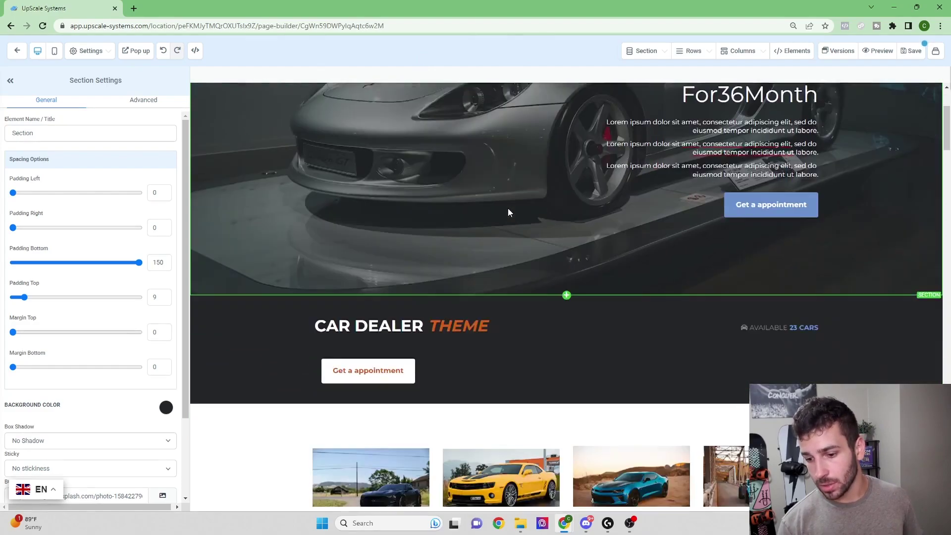
{"action": "scroll", "coordinate": [509, 215], "scroll_direction": "down", "scroll_amount": 5}
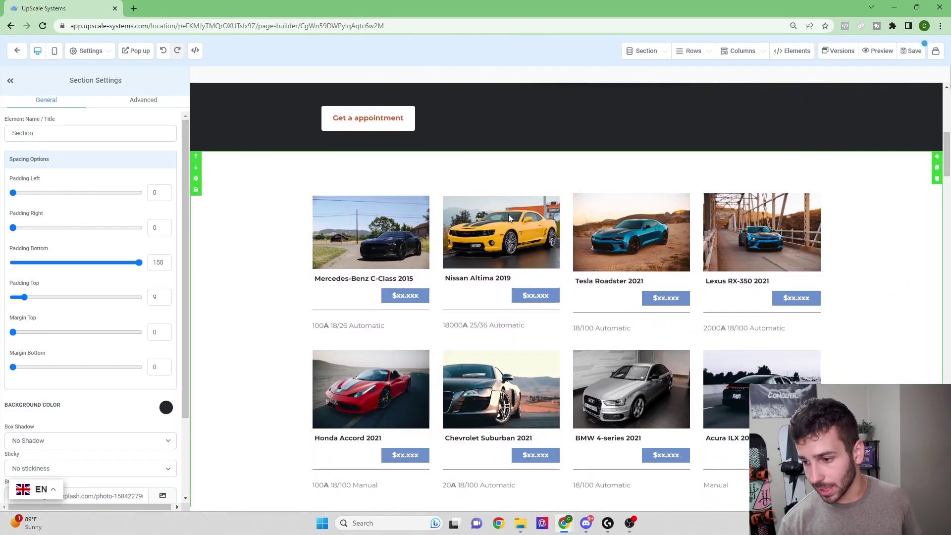
{"action": "scroll", "coordinate": [508, 216], "scroll_direction": "up", "scroll_amount": 2}
{"action": "scroll", "coordinate": [508, 216], "scroll_direction": "down", "scroll_amount": 2}
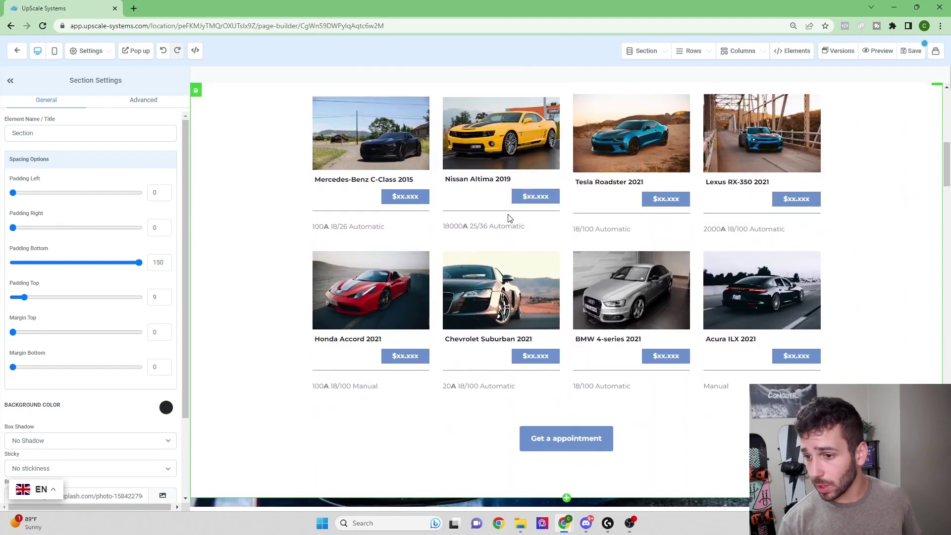
{"action": "left_click", "coordinate": [406, 203]}
{"action": "scroll", "coordinate": [79, 322], "scroll_direction": "down", "scroll_amount": 5}
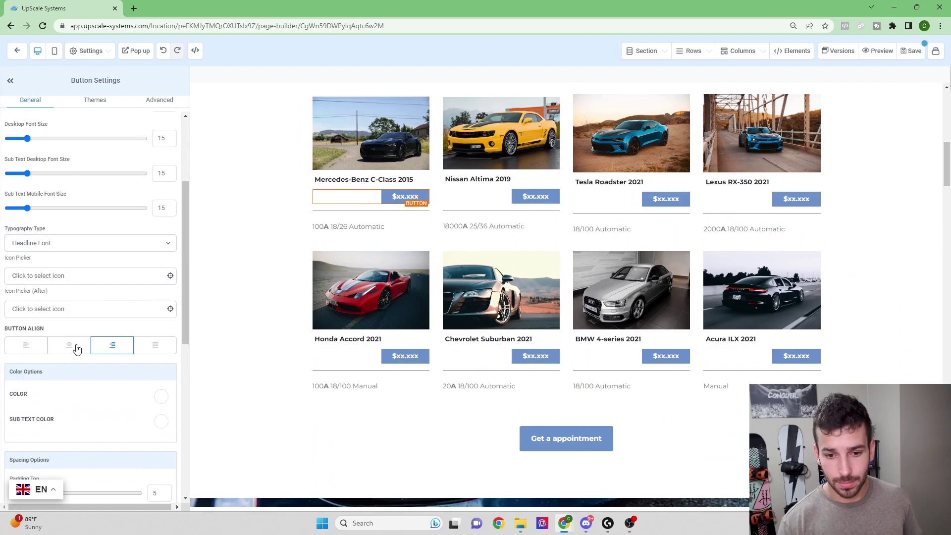
{"action": "left_click", "coordinate": [525, 198]}
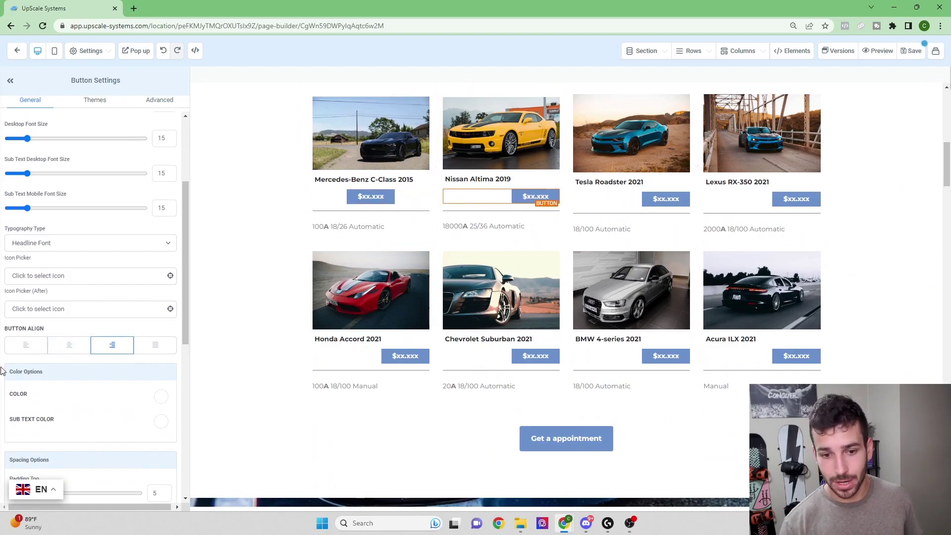
{"action": "left_click", "coordinate": [56, 352]}
{"action": "left_click", "coordinate": [663, 200]}
{"action": "left_click", "coordinate": [69, 351]}
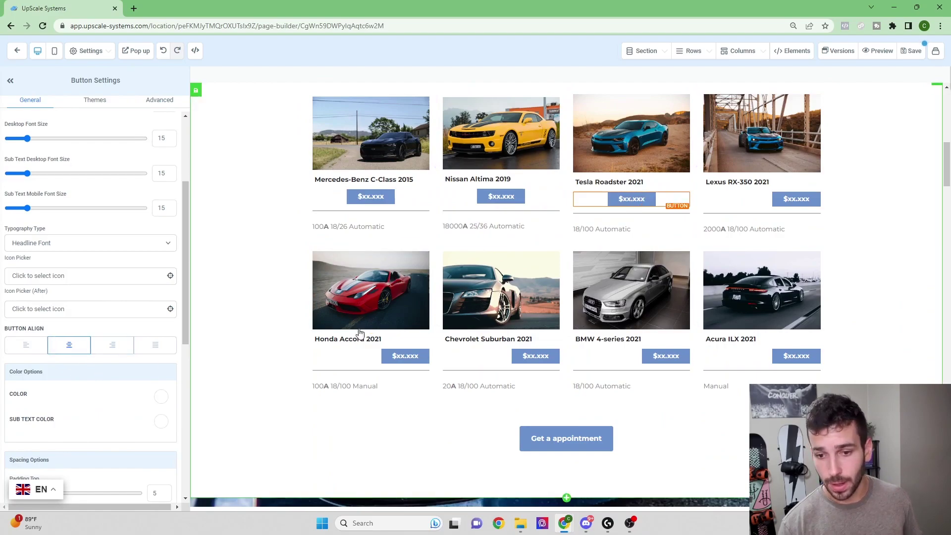
{"action": "left_click", "coordinate": [795, 199]}
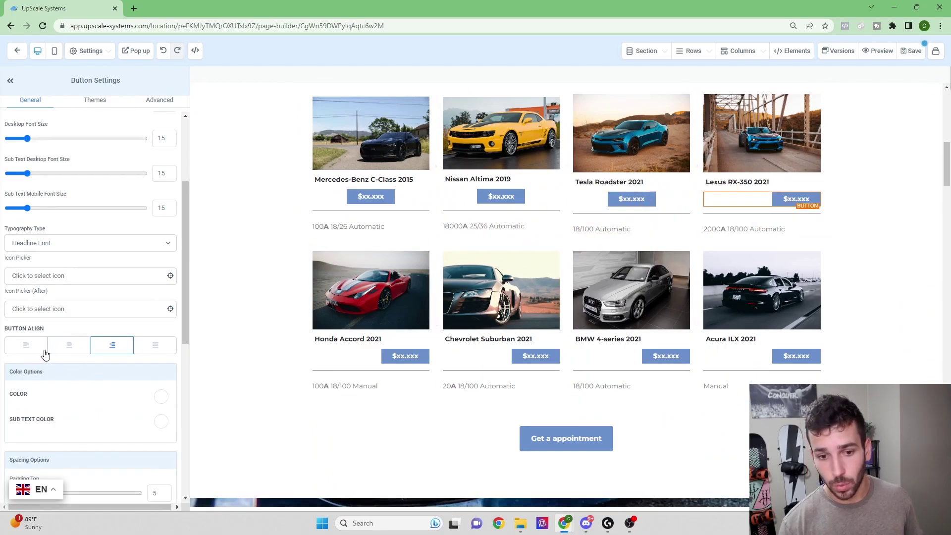
{"action": "left_click", "coordinate": [52, 353]}
- Center-align the price buttons of the four cars in the listing's second row, from the Honda Accord to the Acura ILX
{"action": "left_click", "coordinate": [405, 355]}
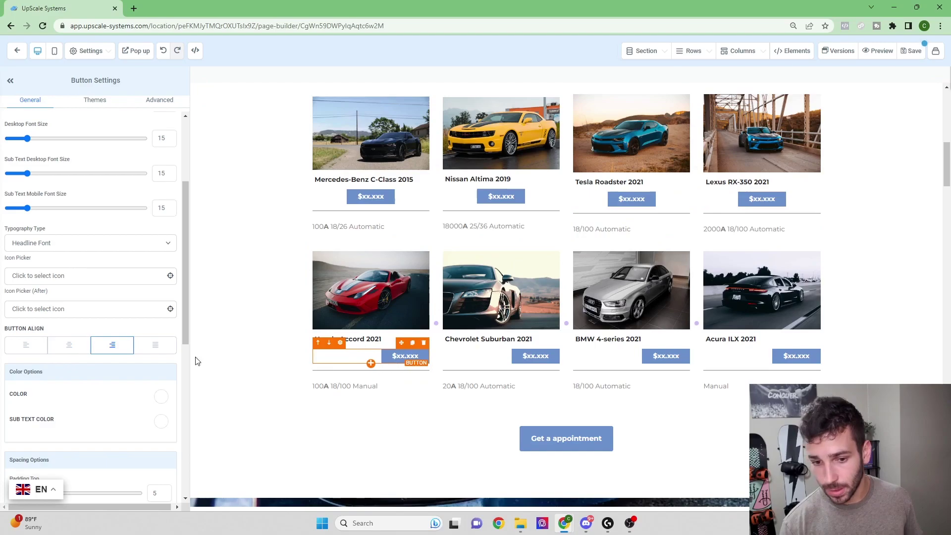
{"action": "left_click", "coordinate": [72, 354]}
{"action": "left_click", "coordinate": [516, 358]}
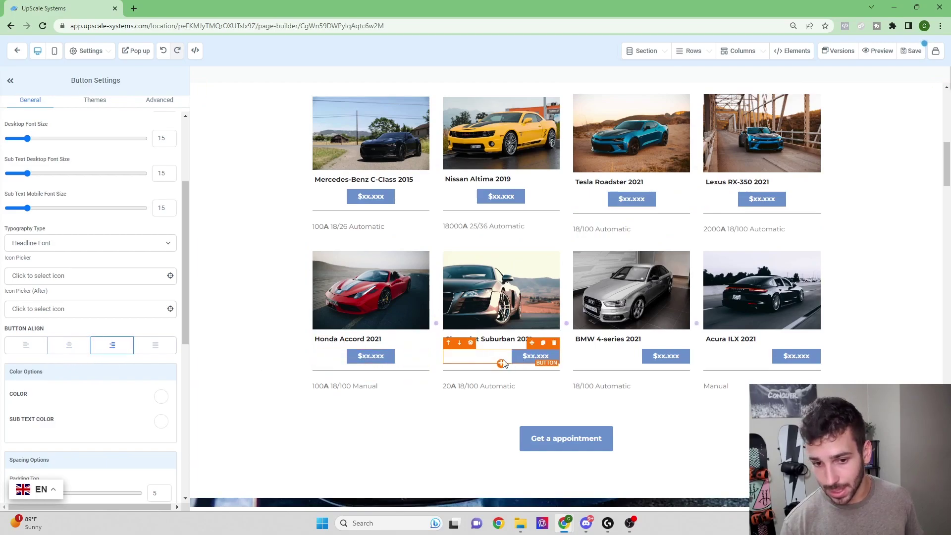
{"action": "left_click", "coordinate": [69, 345]}
{"action": "left_click", "coordinate": [659, 354]}
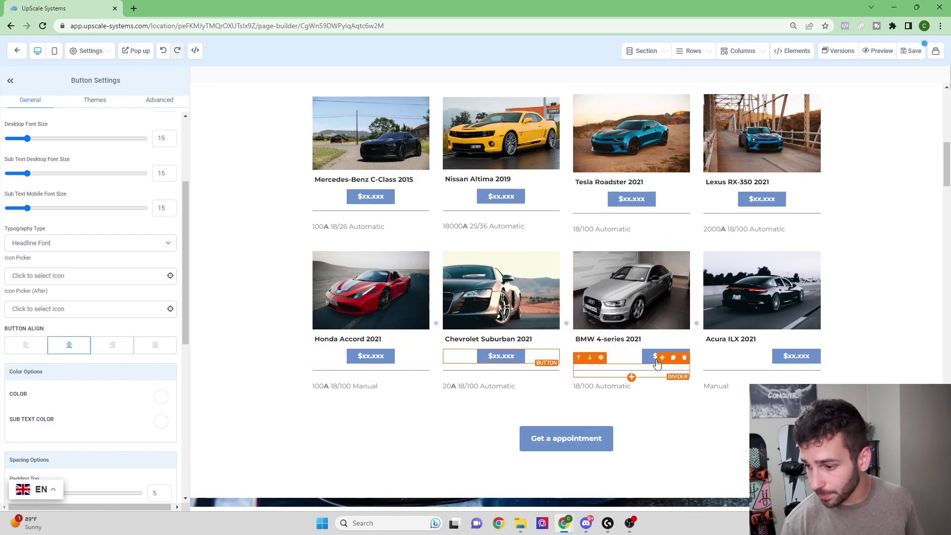
{"action": "left_click", "coordinate": [69, 345]}
{"action": "left_click", "coordinate": [739, 356]}
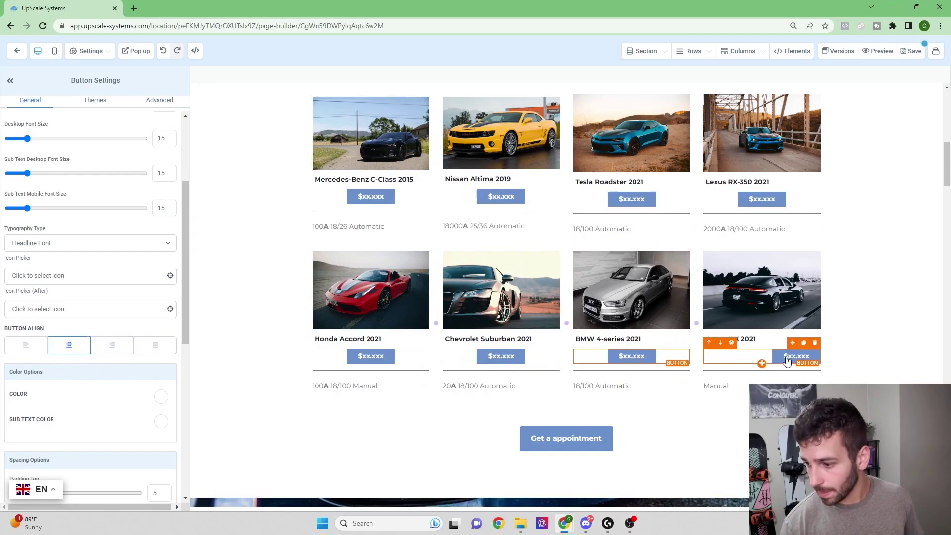
{"action": "left_click", "coordinate": [69, 345]}
- Center-align the price buttons on the Nissan Altima and Mercedes-Benz cards in the Specials section
{"action": "scroll", "coordinate": [454, 379], "scroll_direction": "down", "scroll_amount": 4}
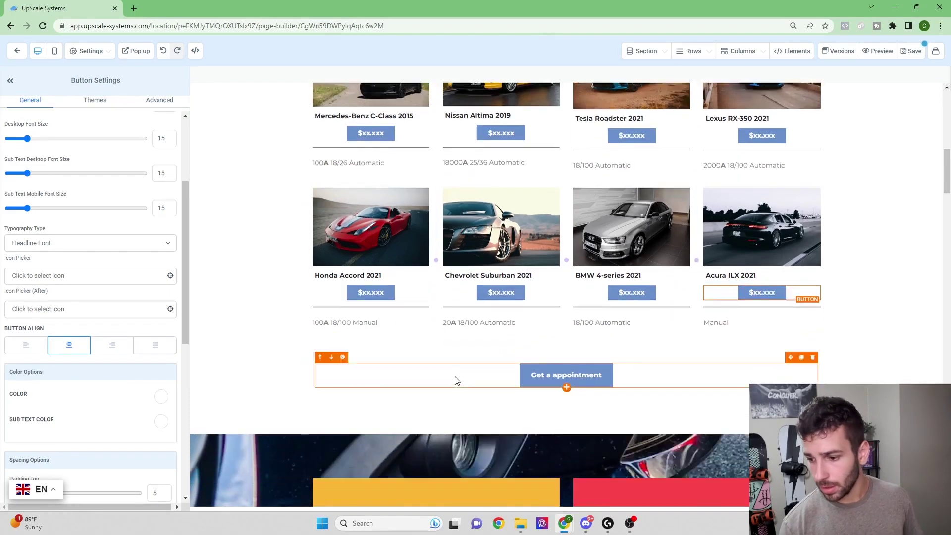
{"action": "scroll", "coordinate": [462, 366], "scroll_direction": "down", "scroll_amount": 5}
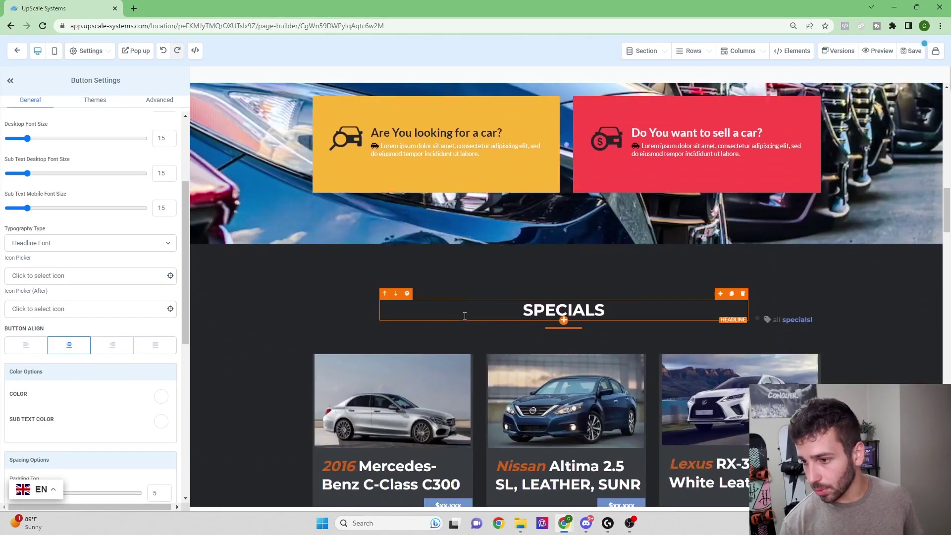
{"action": "scroll", "coordinate": [258, 184], "scroll_direction": "down", "scroll_amount": 4}
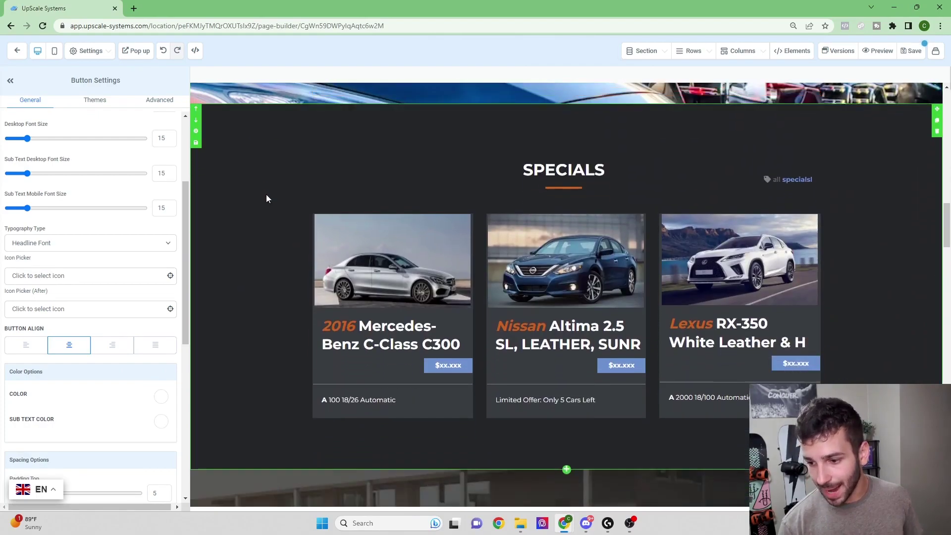
{"action": "left_click", "coordinate": [620, 307]}
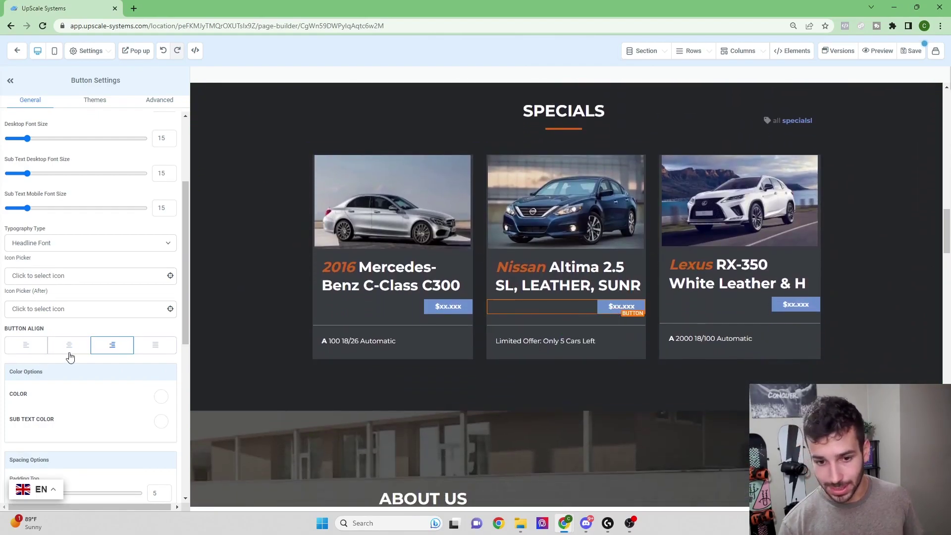
{"action": "left_click", "coordinate": [448, 307]}
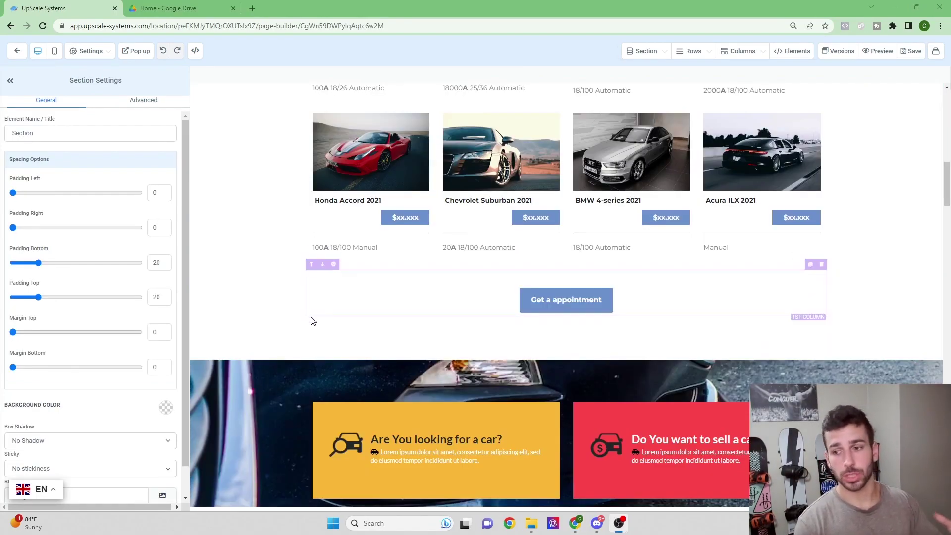
- Link the "Get a appointment" button below the car listings to the website's Appointment page using the Go to Page action
{"action": "left_click", "coordinate": [553, 302]}
{"action": "scroll", "coordinate": [181, 361], "scroll_direction": "down", "scroll_amount": 7}
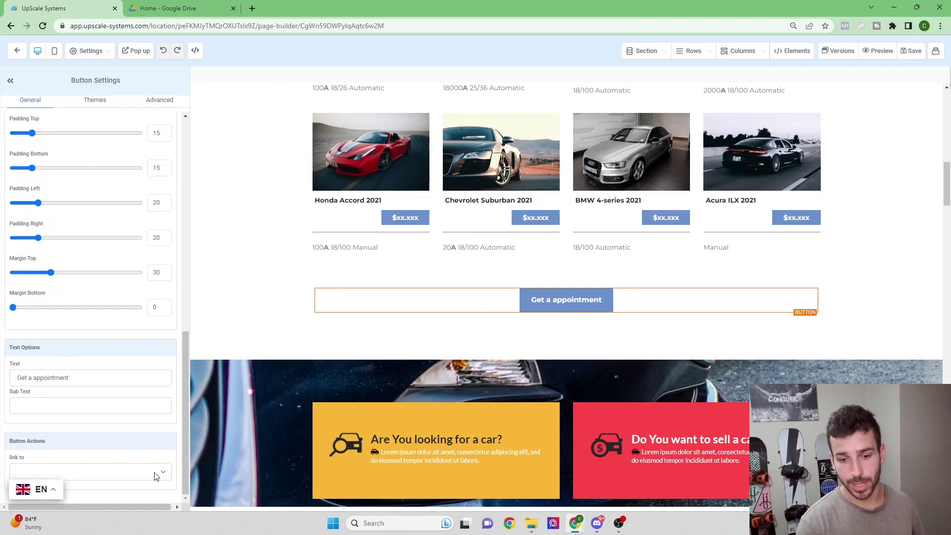
{"action": "left_click", "coordinate": [163, 474]}
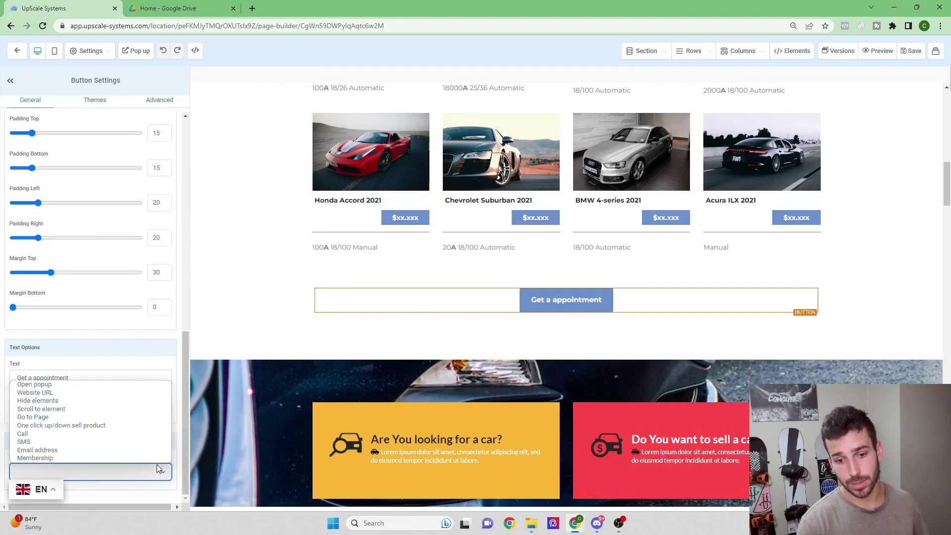
{"action": "left_click", "coordinate": [47, 417]}
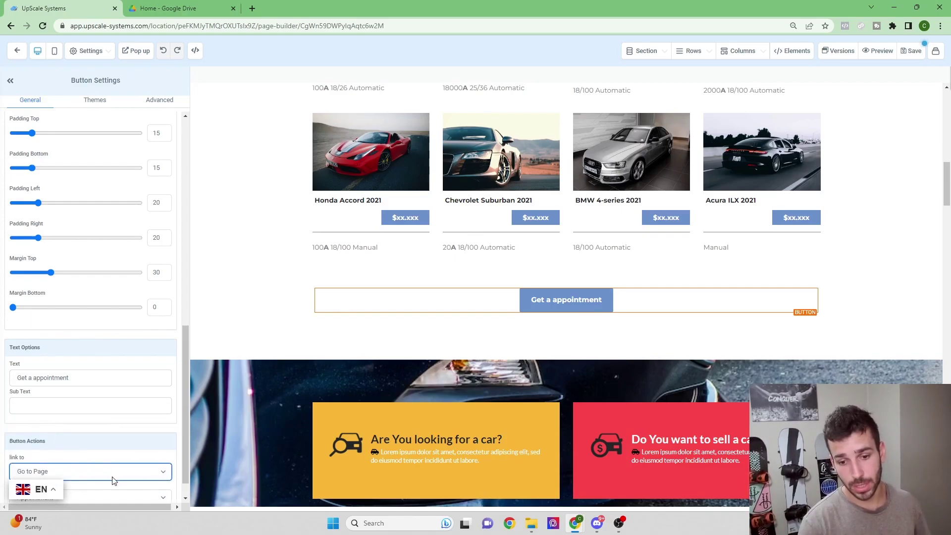
{"action": "scroll", "coordinate": [114, 481], "scroll_direction": "down", "scroll_amount": 1}
{"action": "left_click", "coordinate": [160, 474]}
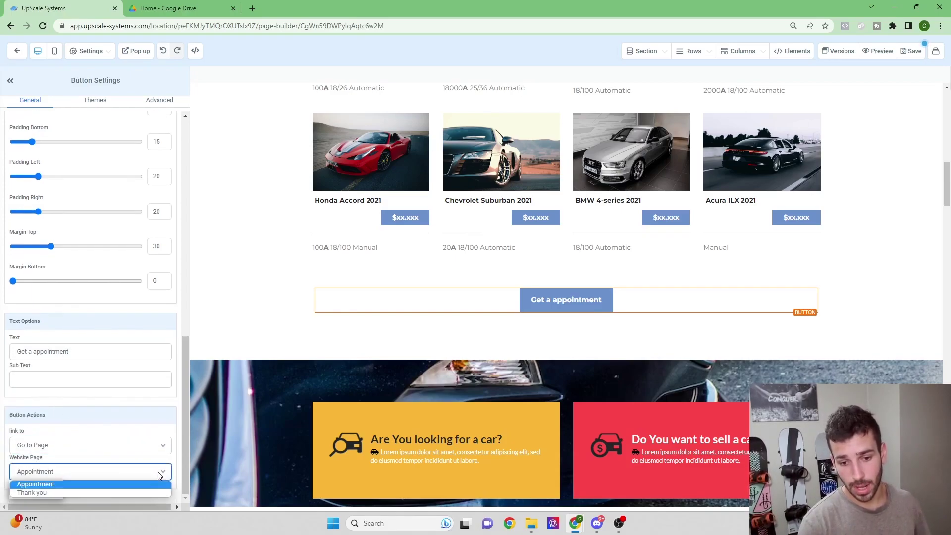
{"action": "left_click", "coordinate": [34, 485]}
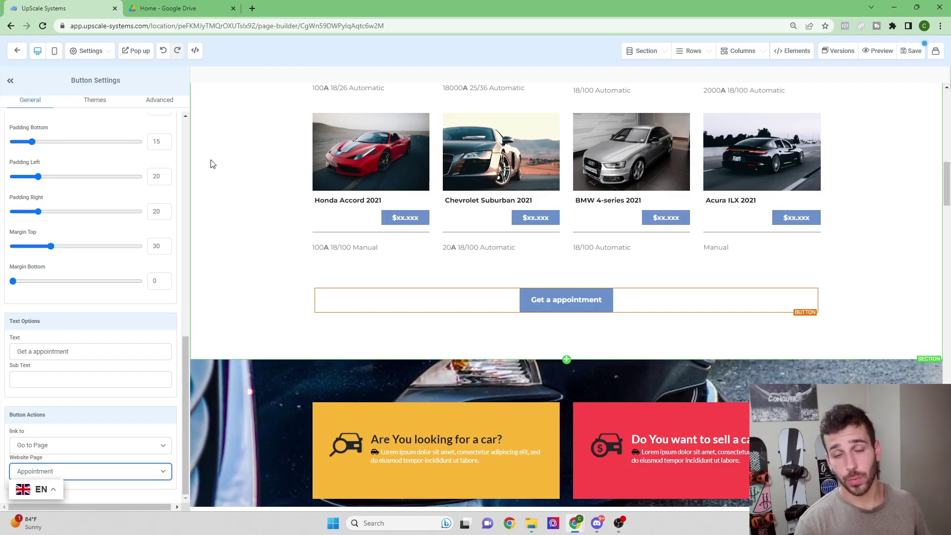
- Leave the Home page's builder and open the website's Appointment page for editing
{"action": "left_click", "coordinate": [17, 54]}
{"action": "left_click", "coordinate": [523, 82]}
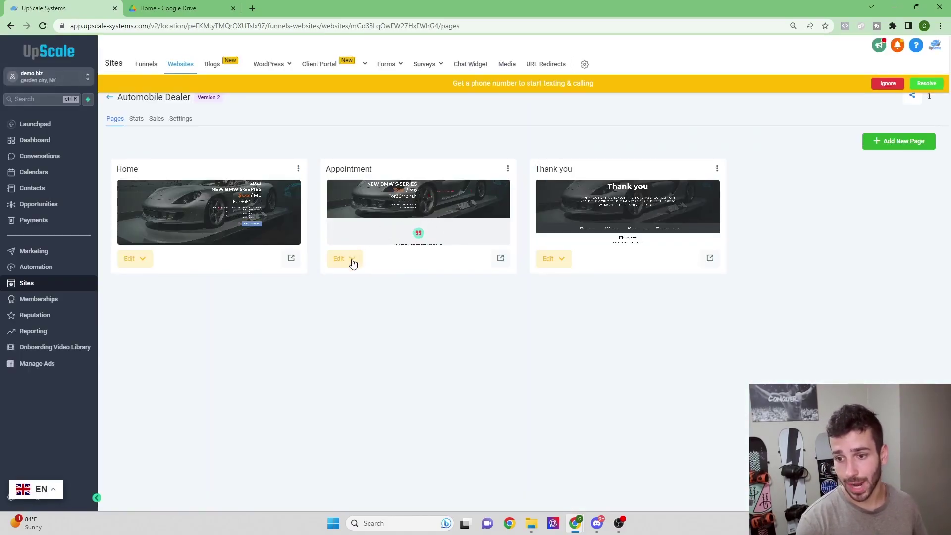
{"action": "left_click", "coordinate": [340, 262]}
{"action": "left_click", "coordinate": [356, 285]}
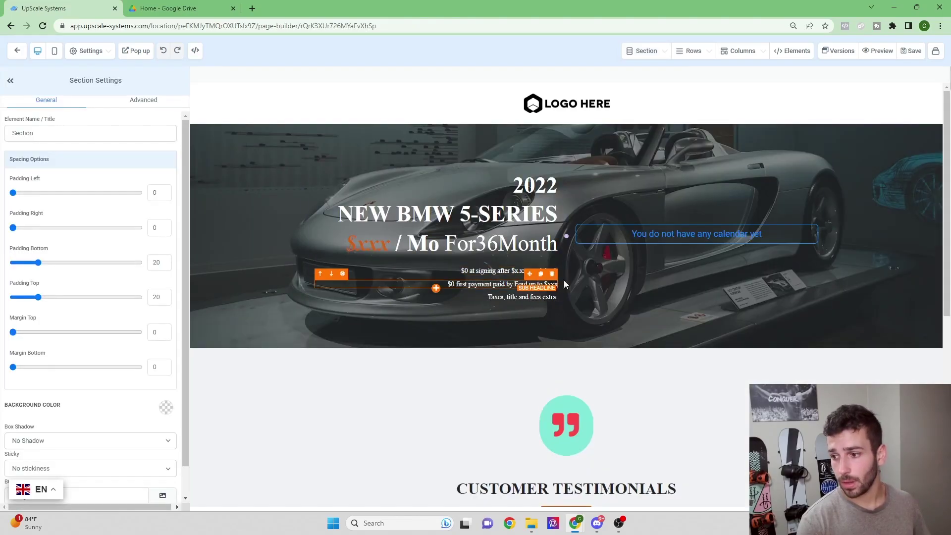
- Look over the Appointment page and delete the calendar element beside the hero section's headline
{"action": "scroll", "coordinate": [644, 298], "scroll_direction": "down", "scroll_amount": 4}
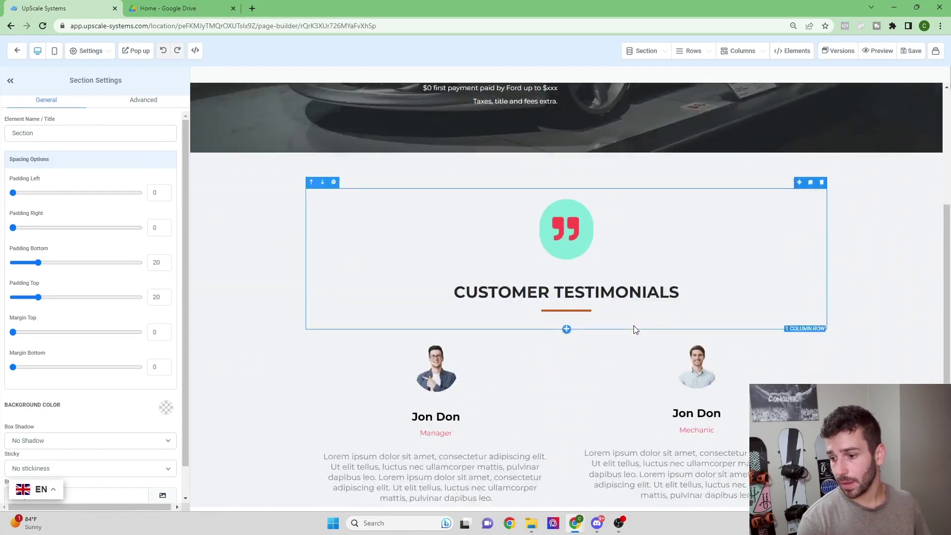
{"action": "scroll", "coordinate": [636, 330], "scroll_direction": "down", "scroll_amount": 3}
{"action": "scroll", "coordinate": [629, 378], "scroll_direction": "up", "scroll_amount": 8}
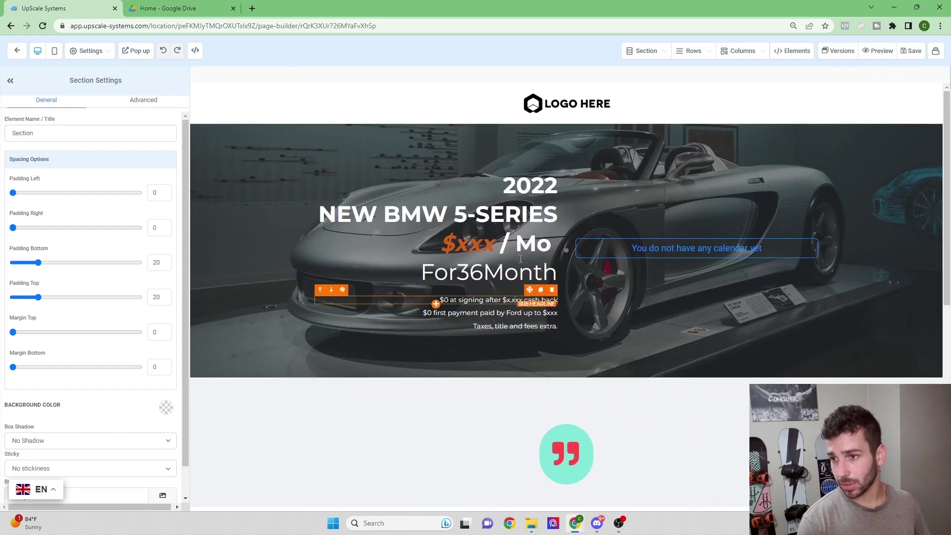
{"action": "scroll", "coordinate": [597, 127], "scroll_direction": "down", "scroll_amount": 5}
{"action": "scroll", "coordinate": [600, 326], "scroll_direction": "up", "scroll_amount": 4}
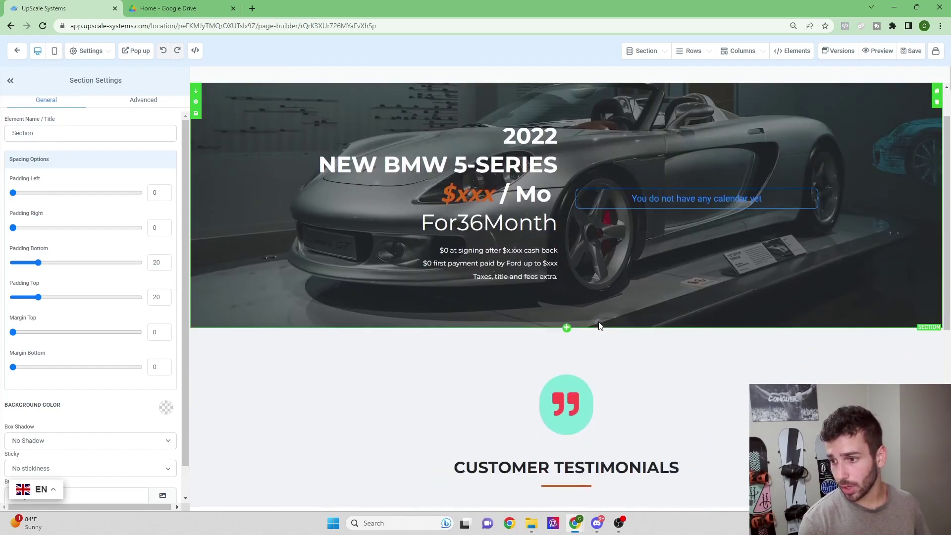
{"action": "scroll", "coordinate": [727, 261], "scroll_direction": "up", "scroll_amount": 1}
{"action": "left_click", "coordinate": [707, 252]}
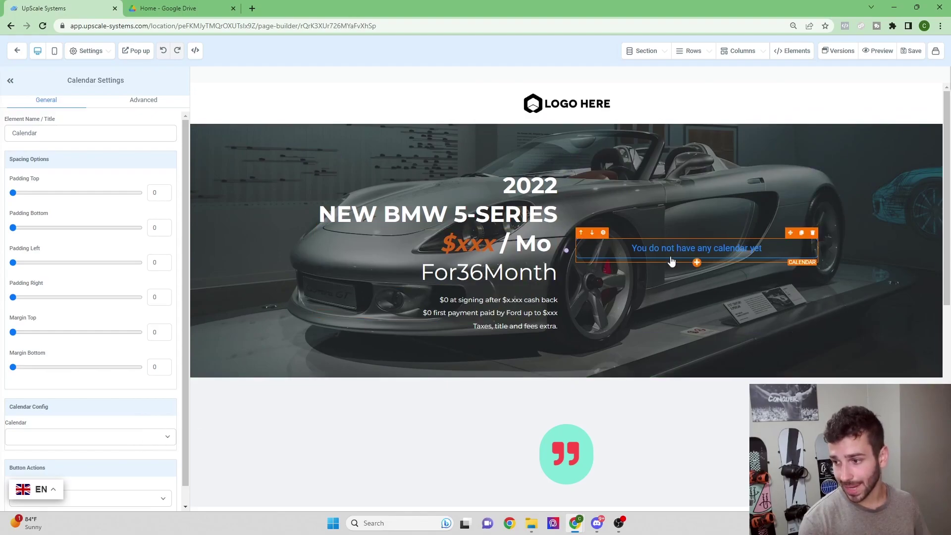
{"action": "left_click", "coordinate": [813, 233]}
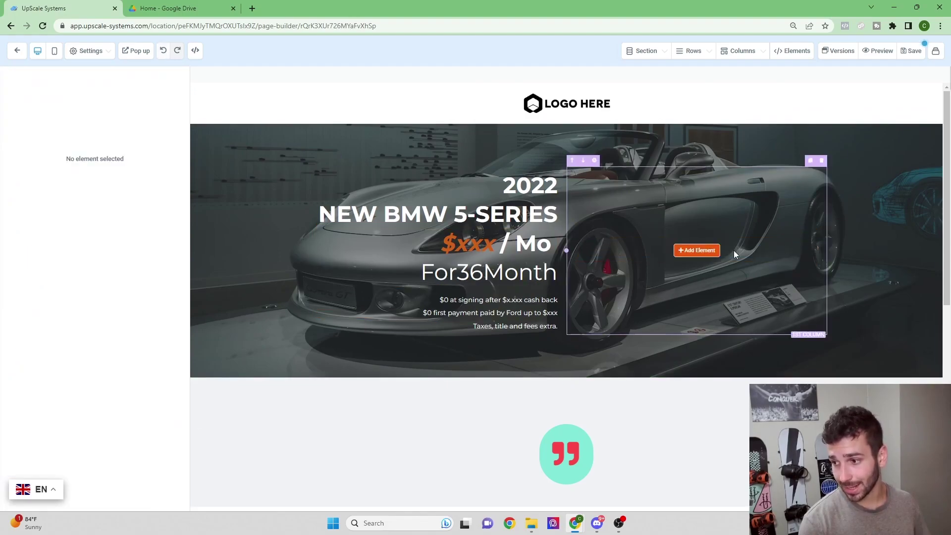
- Add a new Calendar element to the emptied hero column and open the choice of calendar for it
{"action": "left_click", "coordinate": [697, 250]}
{"action": "scroll", "coordinate": [820, 266], "scroll_direction": "down", "scroll_amount": 3}
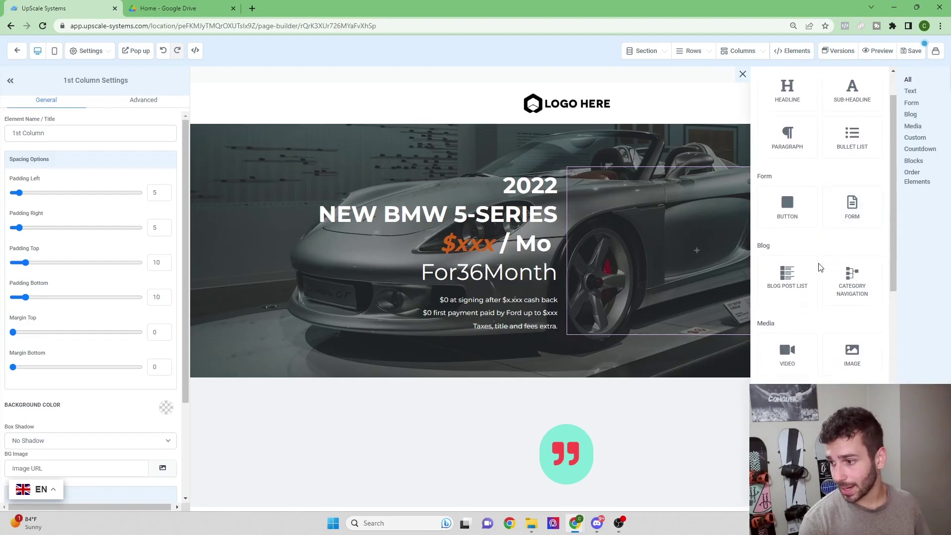
{"action": "scroll", "coordinate": [818, 267], "scroll_direction": "down", "scroll_amount": 5}
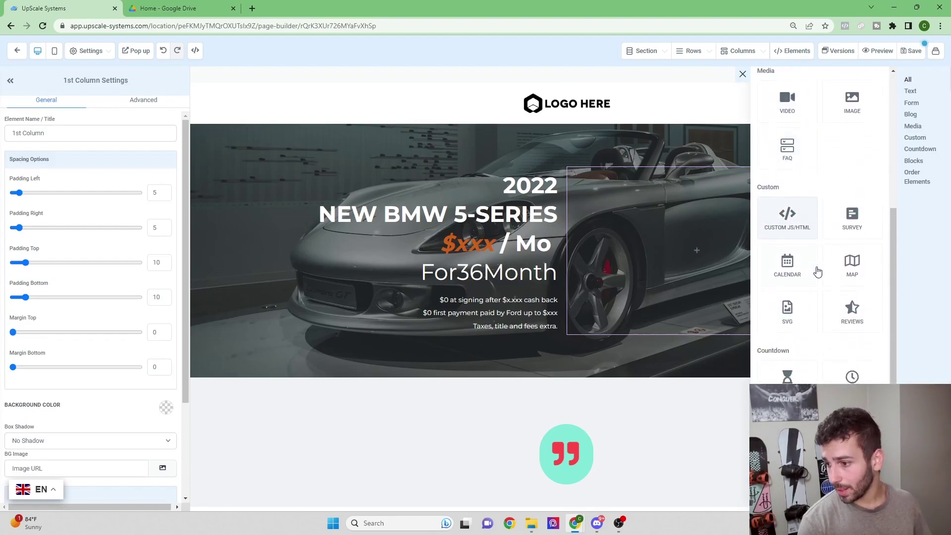
{"action": "left_click", "coordinate": [790, 219]}
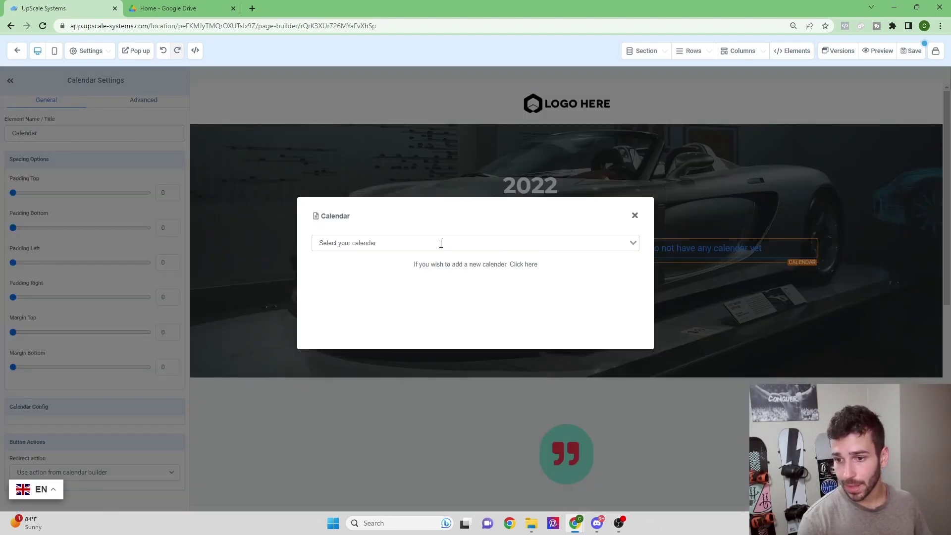
{"action": "left_click", "coordinate": [441, 244]}
{"action": "left_click", "coordinate": [367, 259]}
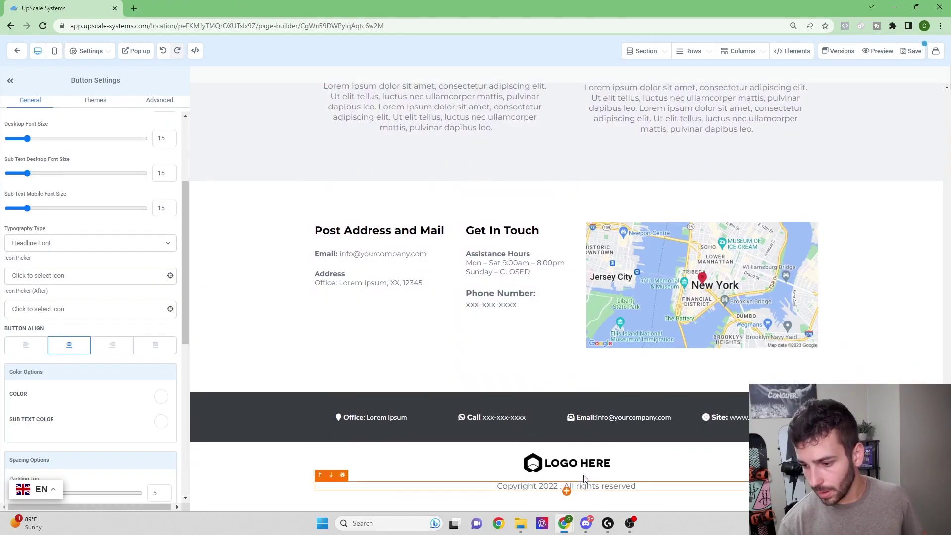
- Replace the placeholder logo image in the Home page's footer with UpScale.png from the media library
{"action": "left_click", "coordinate": [572, 463]}
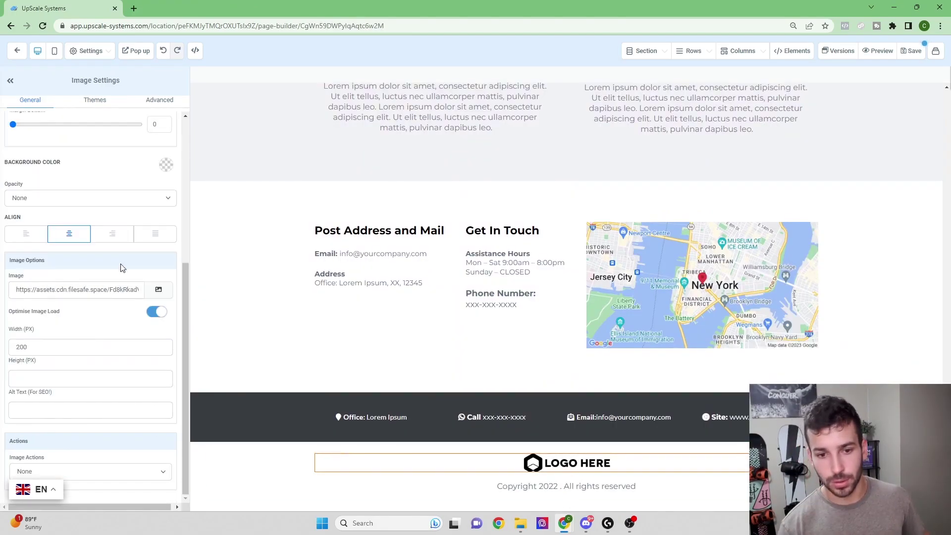
{"action": "left_click", "coordinate": [159, 292]}
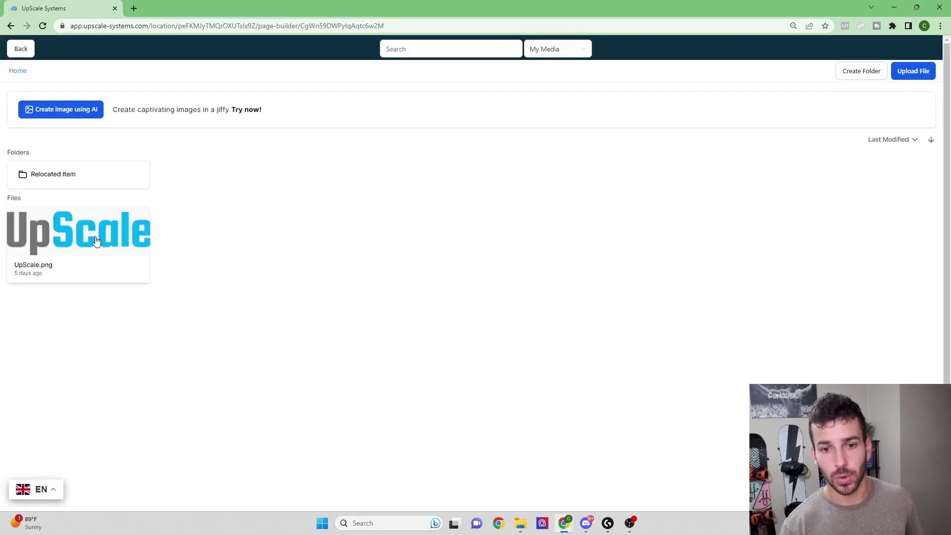
{"action": "left_click", "coordinate": [96, 240]}
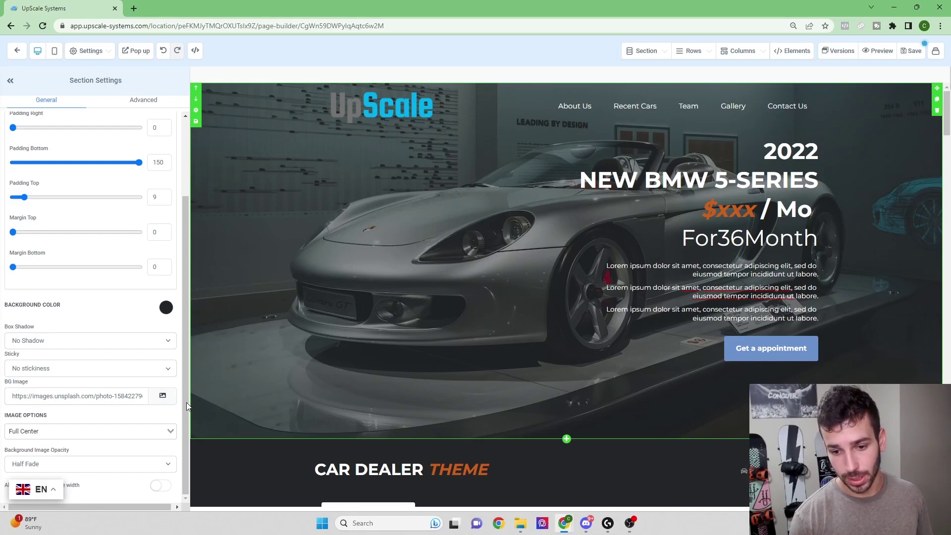
- Replace the Home page hero section's background image with an Unsplash photo of a teal BMW found by searching "car"
{"action": "left_click", "coordinate": [162, 397]}
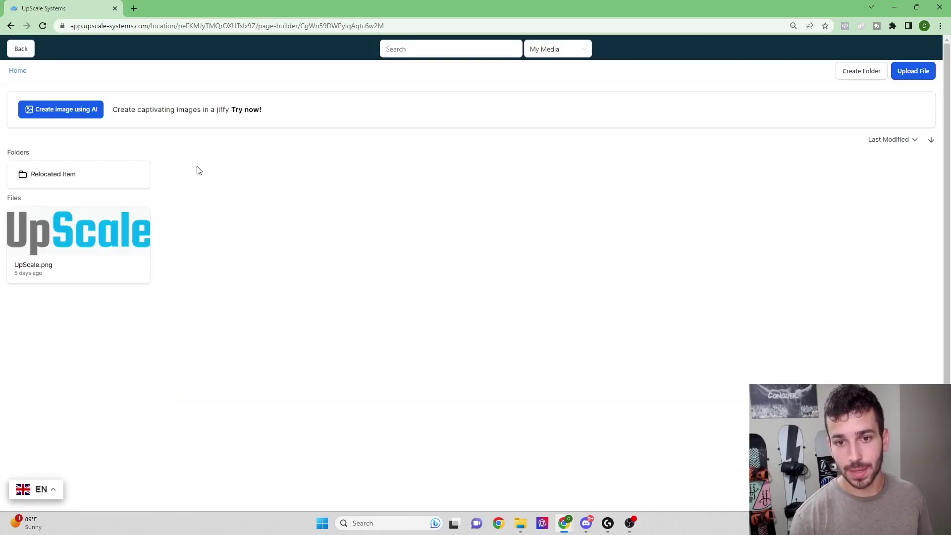
{"action": "left_click", "coordinate": [566, 51]}
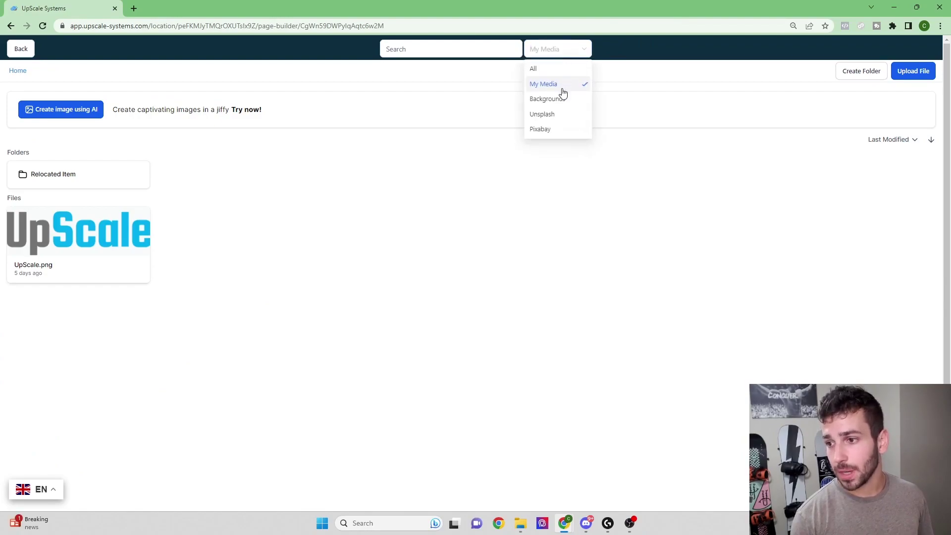
{"action": "left_click", "coordinate": [553, 118]}
{"action": "left_click", "coordinate": [473, 49]}
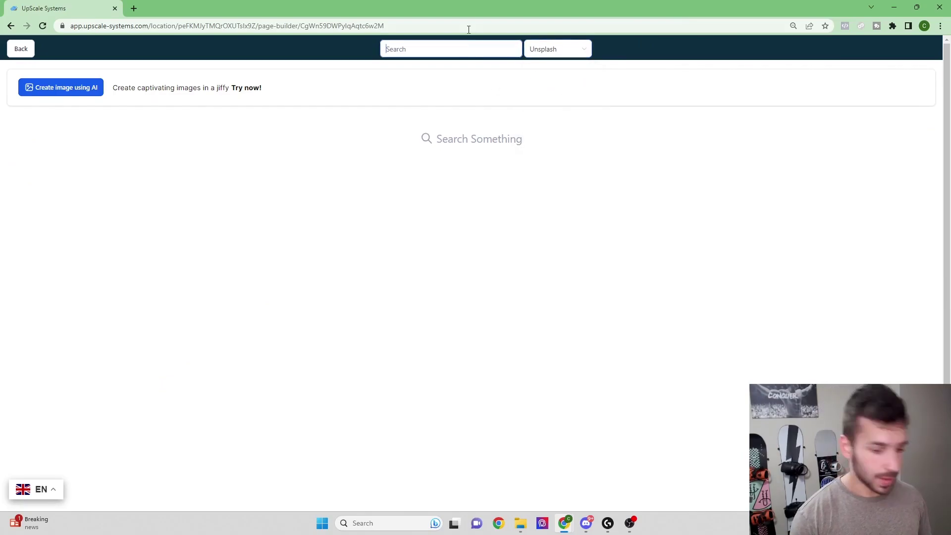
{"action": "type", "text": "car"}
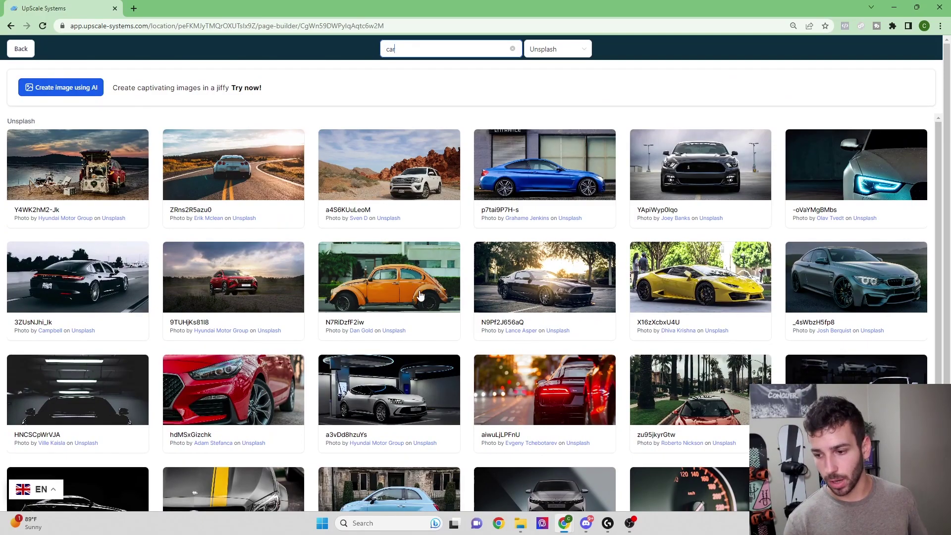
{"action": "scroll", "coordinate": [420, 296], "scroll_direction": "down", "scroll_amount": 5}
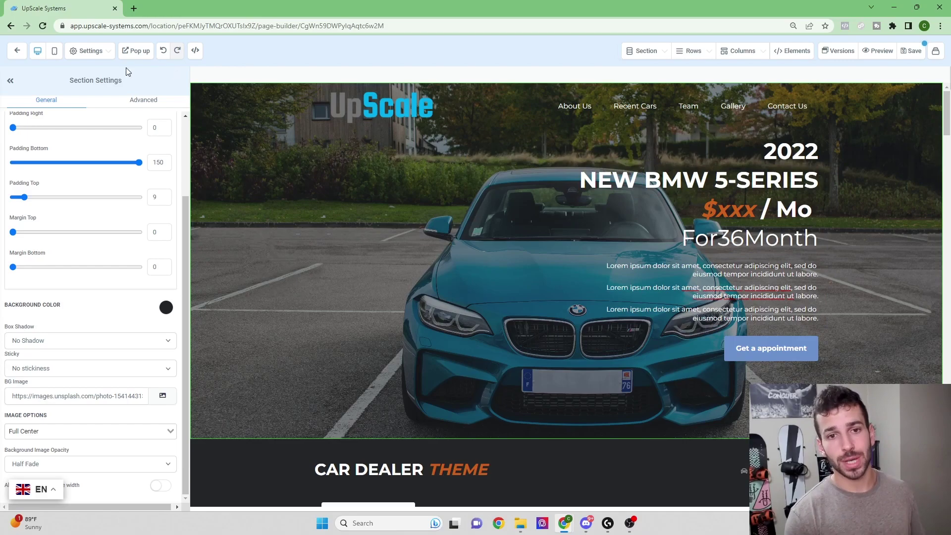
- Check the Home page in the mobile view and centre the white "Get a appointment" button in the Car Dealer Theme section
{"action": "left_click", "coordinate": [55, 55]}
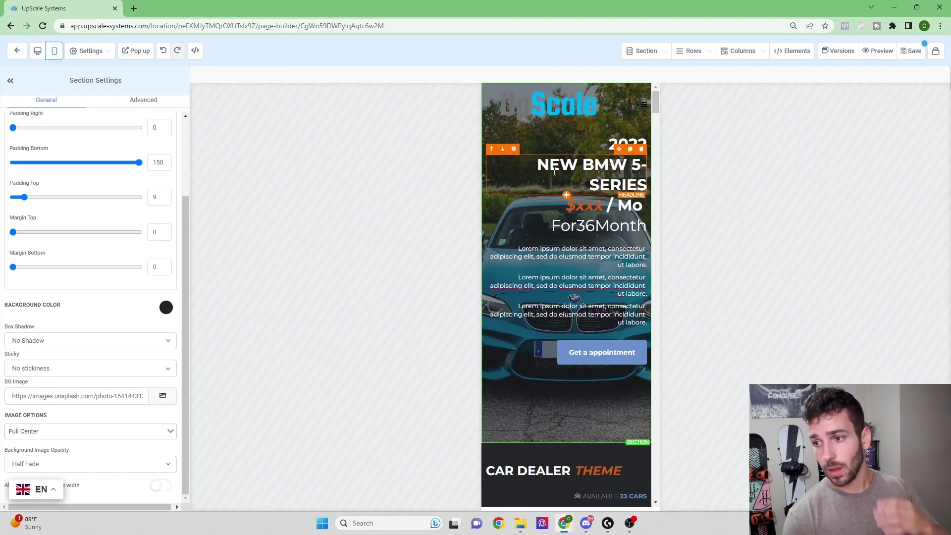
{"action": "scroll", "coordinate": [569, 168], "scroll_direction": "down", "scroll_amount": 3}
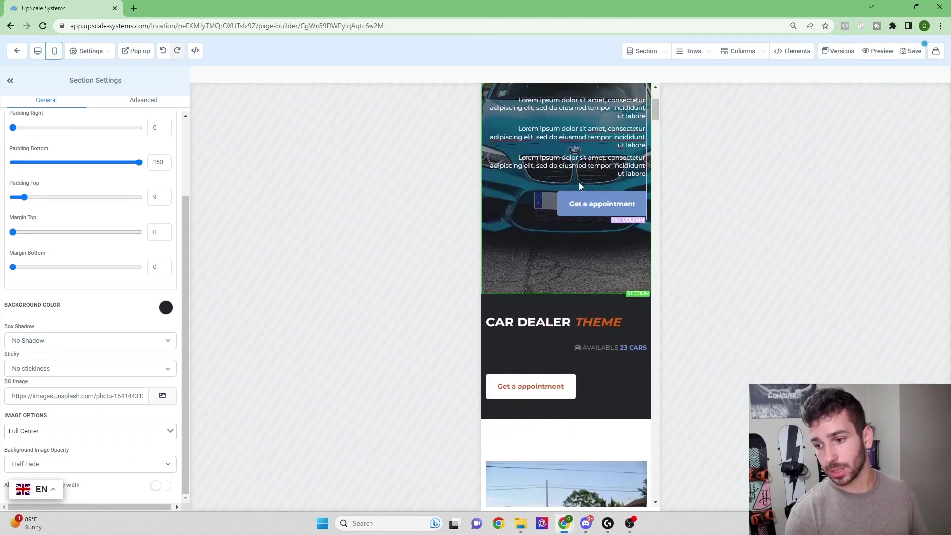
{"action": "scroll", "coordinate": [580, 178], "scroll_direction": "up", "scroll_amount": 3}
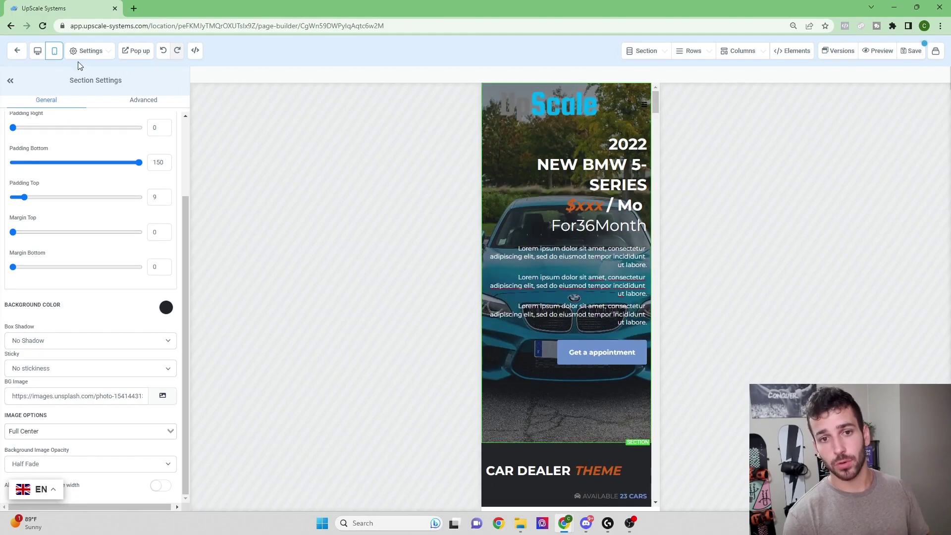
{"action": "left_click", "coordinate": [38, 51]}
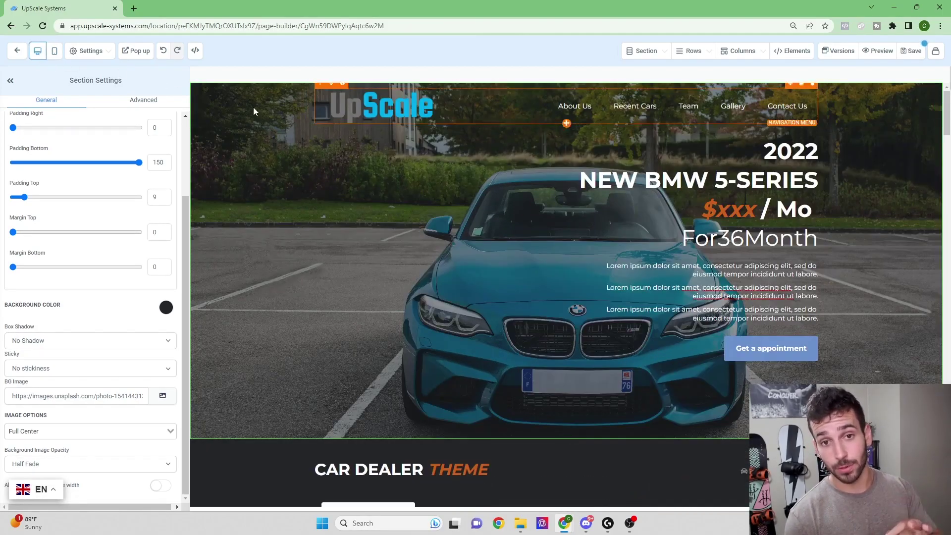
{"action": "left_click", "coordinate": [56, 53]}
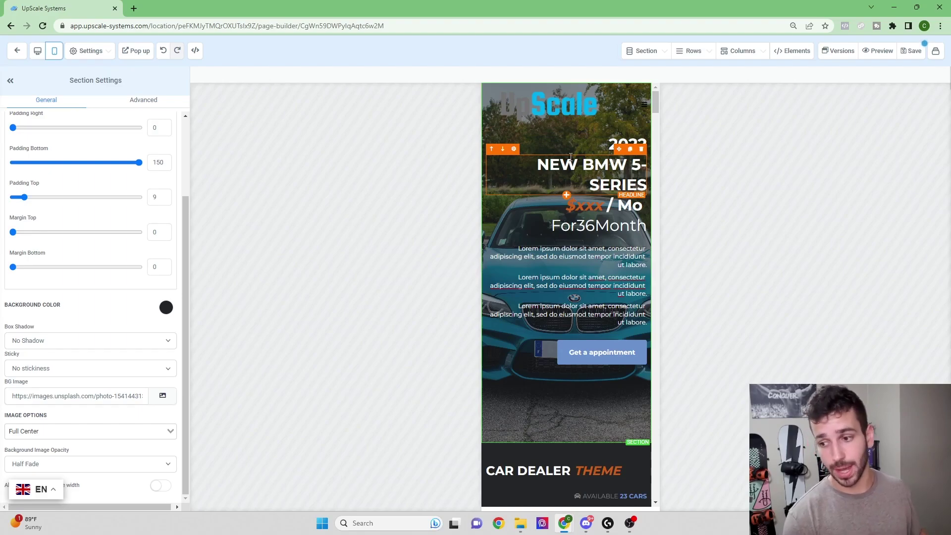
{"action": "scroll", "coordinate": [571, 157], "scroll_direction": "down", "scroll_amount": 7}
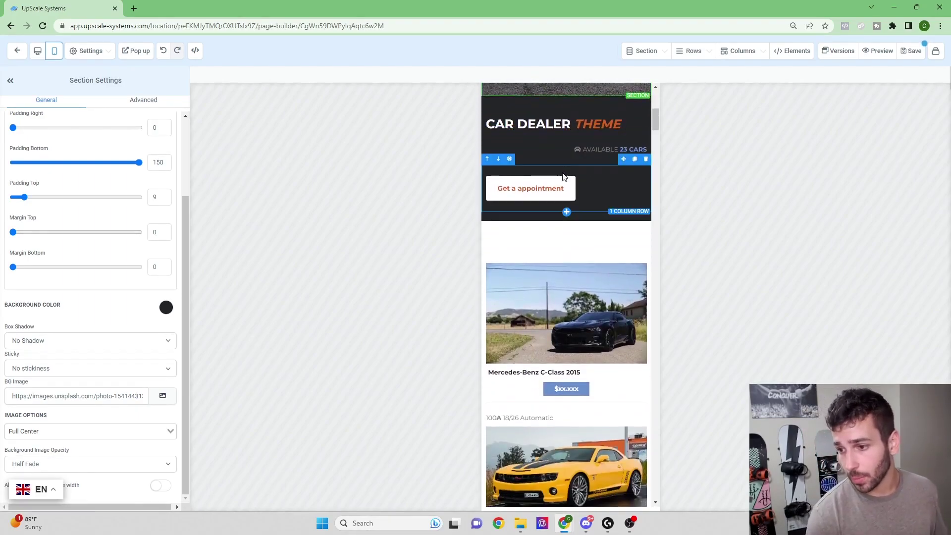
{"action": "left_click", "coordinate": [561, 188]}
{"action": "scroll", "coordinate": [73, 338], "scroll_direction": "up", "scroll_amount": 7}
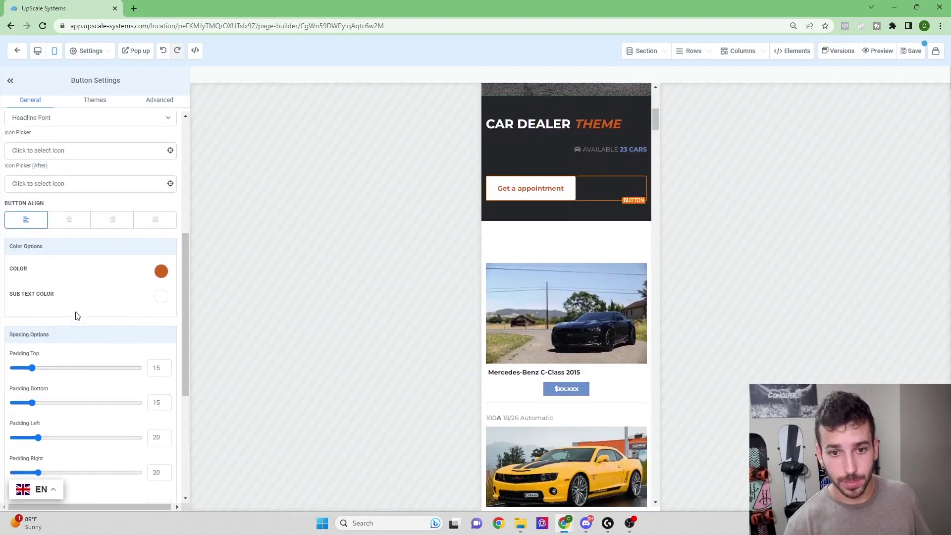
{"action": "left_click", "coordinate": [64, 336]}
- Review the mobile layout of the remaining Home page sections, from the car listings through the team and testimonials to the contact details
{"action": "scroll", "coordinate": [585, 280], "scroll_direction": "down", "scroll_amount": 6}
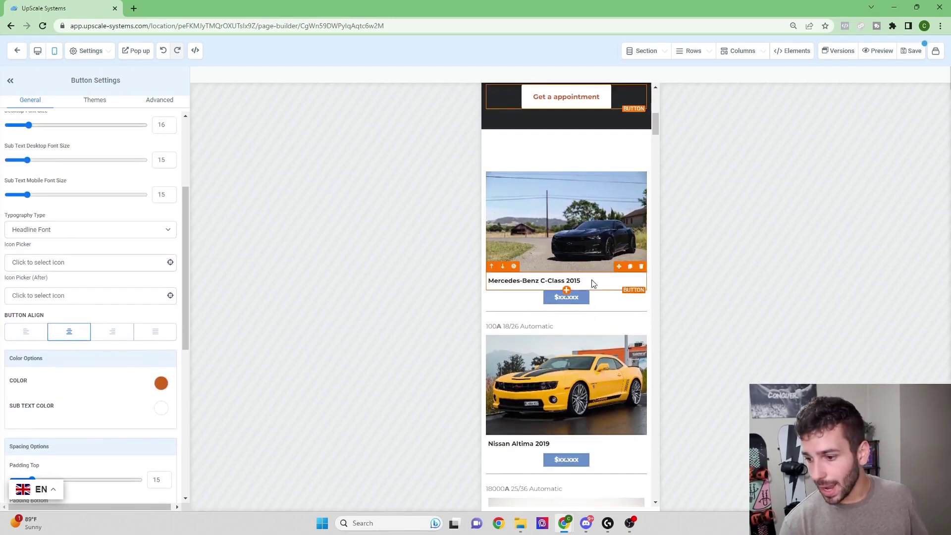
{"action": "scroll", "coordinate": [578, 264], "scroll_direction": "down", "scroll_amount": 16}
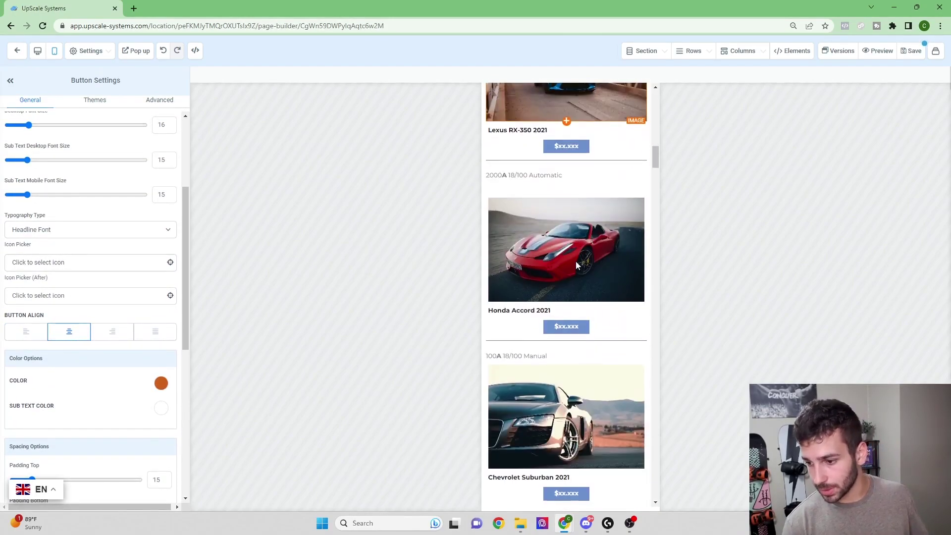
{"action": "scroll", "coordinate": [577, 263], "scroll_direction": "down", "scroll_amount": 20}
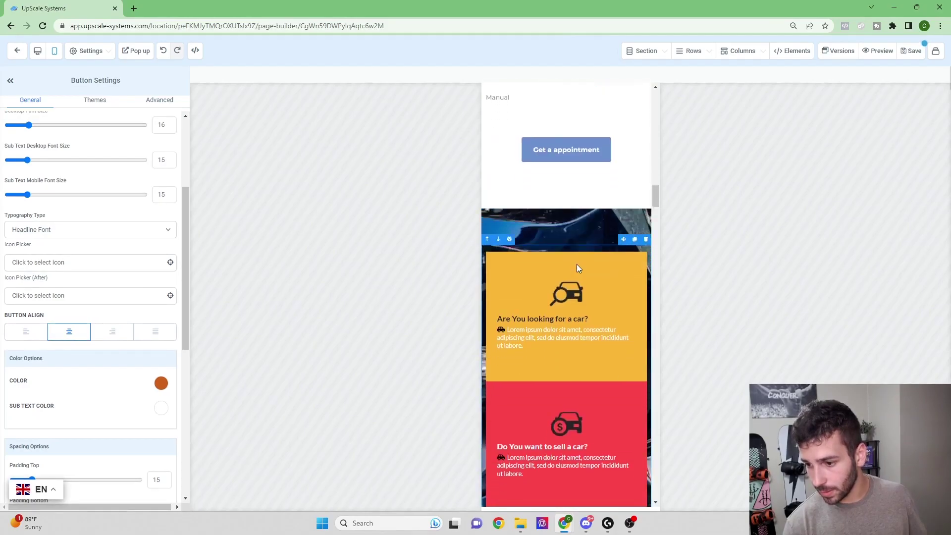
{"action": "scroll", "coordinate": [578, 268], "scroll_direction": "down", "scroll_amount": 20}
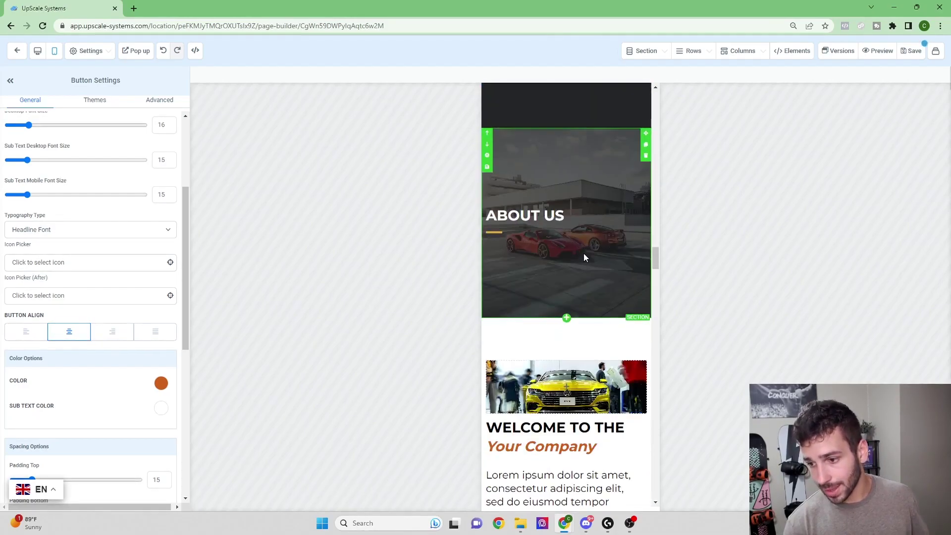
{"action": "scroll", "coordinate": [581, 250], "scroll_direction": "down", "scroll_amount": 20}
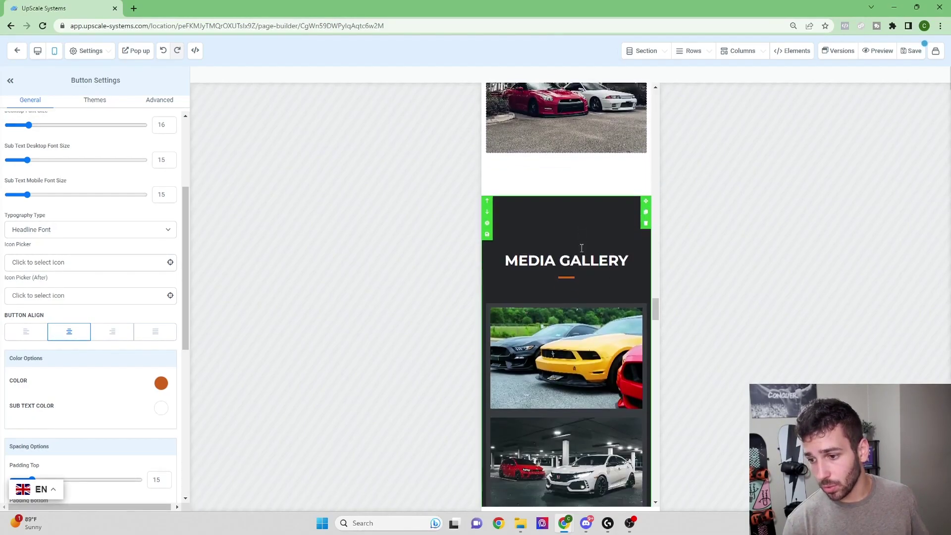
{"action": "scroll", "coordinate": [585, 248], "scroll_direction": "down", "scroll_amount": 15}
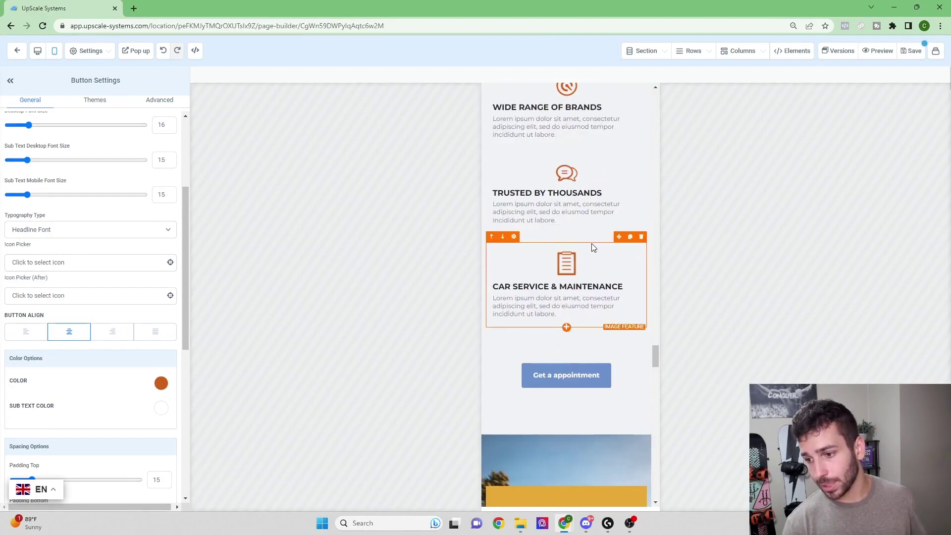
{"action": "scroll", "coordinate": [598, 241], "scroll_direction": "down", "scroll_amount": 2}
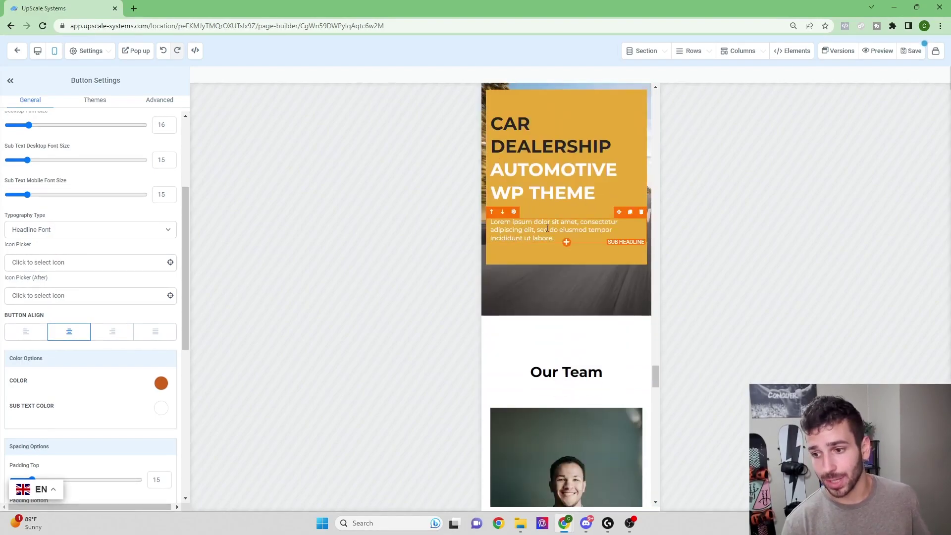
{"action": "left_click_drag", "start_coordinate": [492, 224], "coordinate": [595, 229]}
{"action": "left_click", "coordinate": [586, 232]}
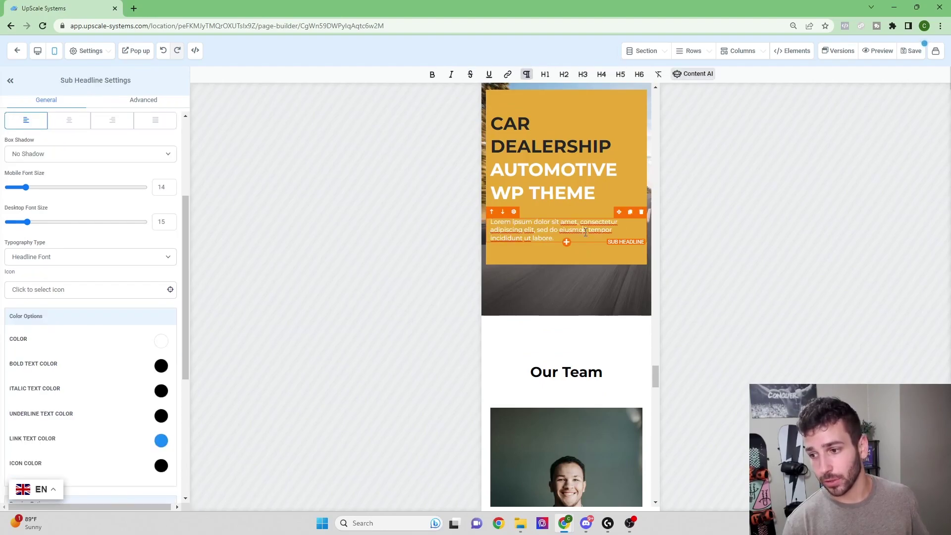
{"action": "scroll", "coordinate": [545, 239], "scroll_direction": "down", "scroll_amount": 15}
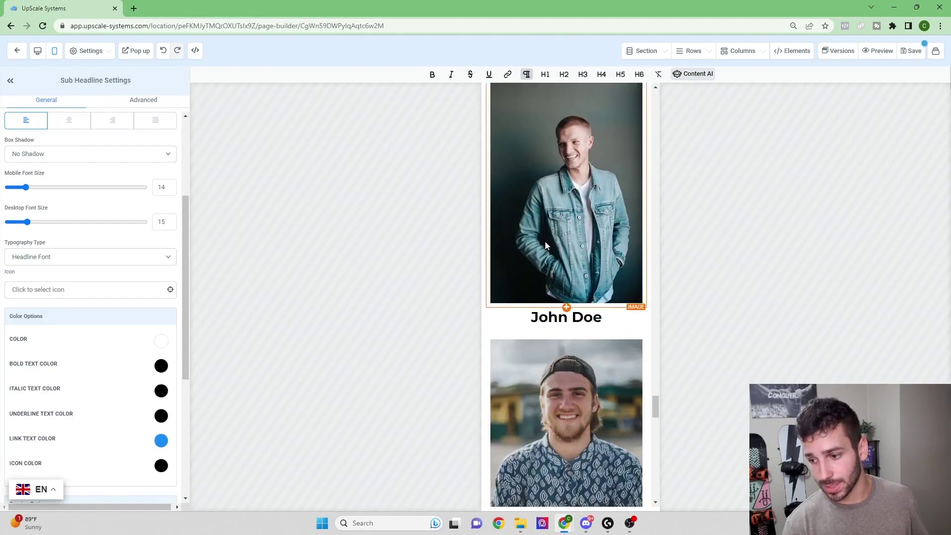
{"action": "scroll", "coordinate": [548, 243], "scroll_direction": "down", "scroll_amount": 10}
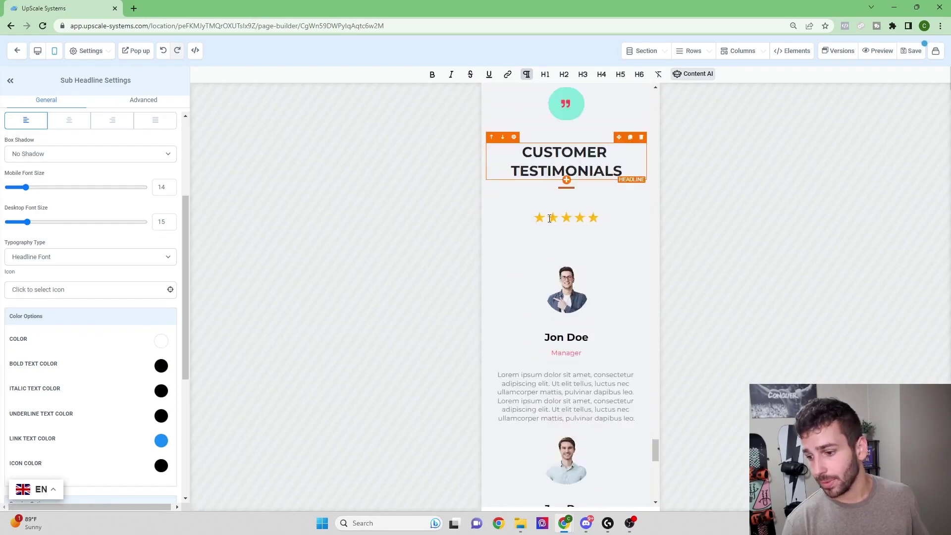
{"action": "scroll", "coordinate": [550, 214], "scroll_direction": "down", "scroll_amount": 8}
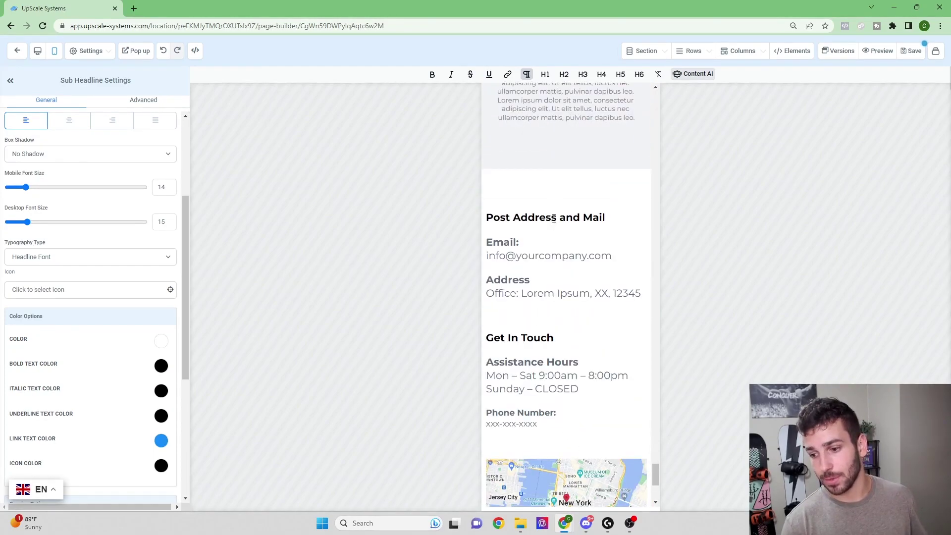
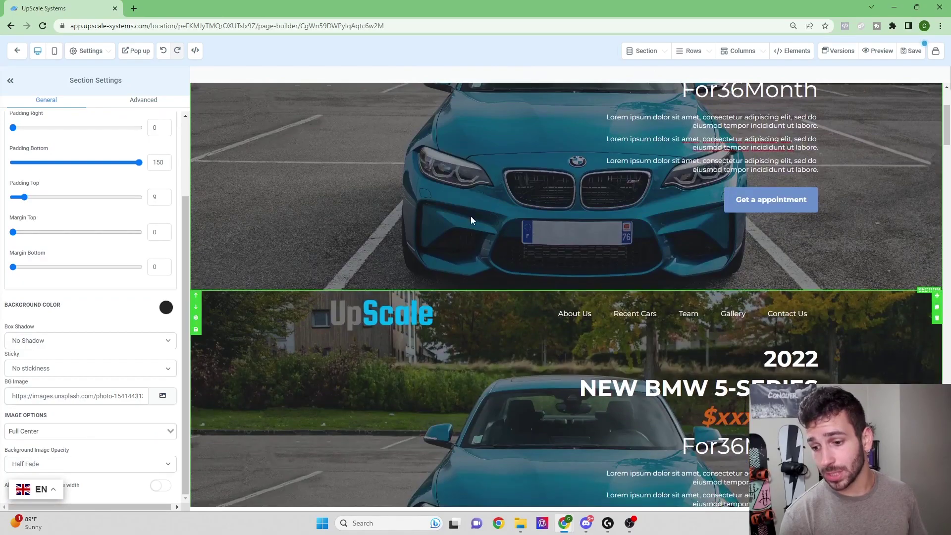
- Make the duplicate hero section visible only on mobile and the original hero section visible only on desktop
{"action": "scroll", "coordinate": [461, 269], "scroll_direction": "down", "scroll_amount": 8}
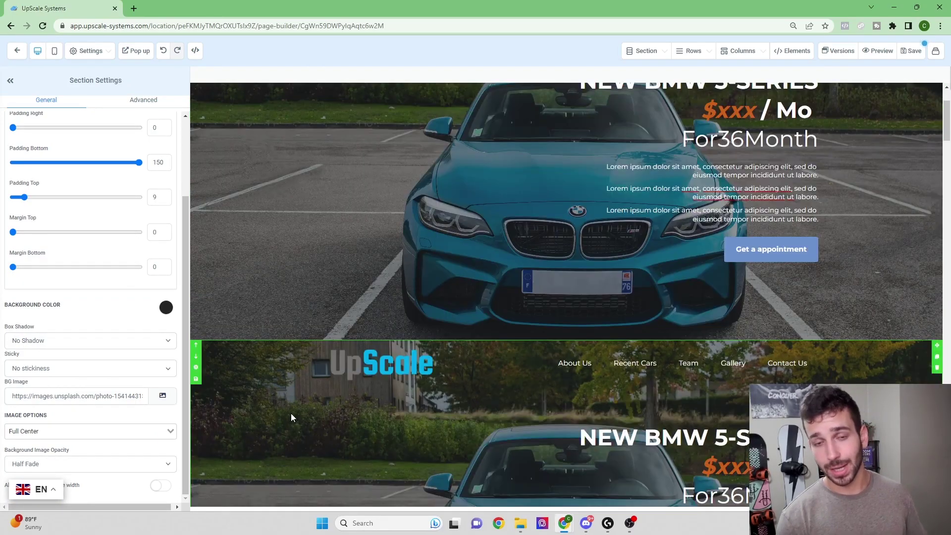
{"action": "left_click", "coordinate": [136, 102]}
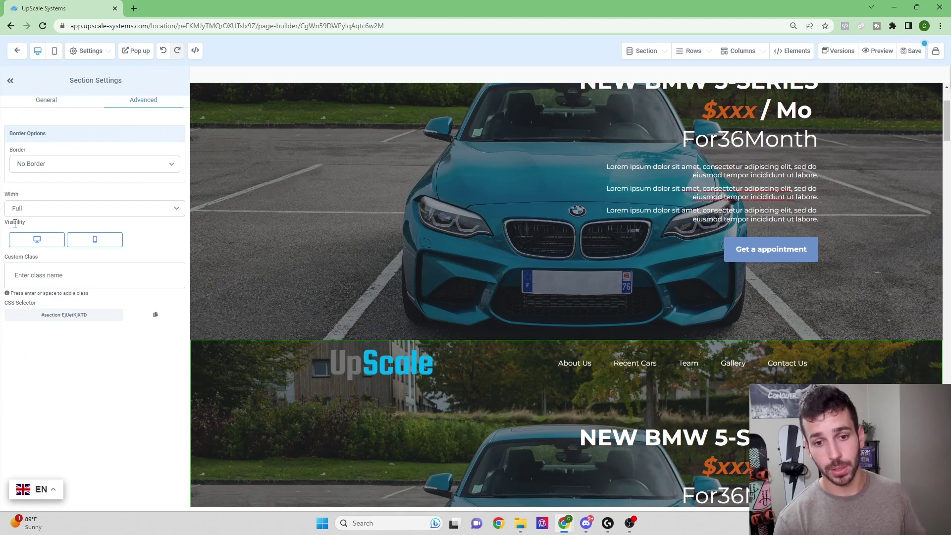
{"action": "left_click", "coordinate": [51, 245]}
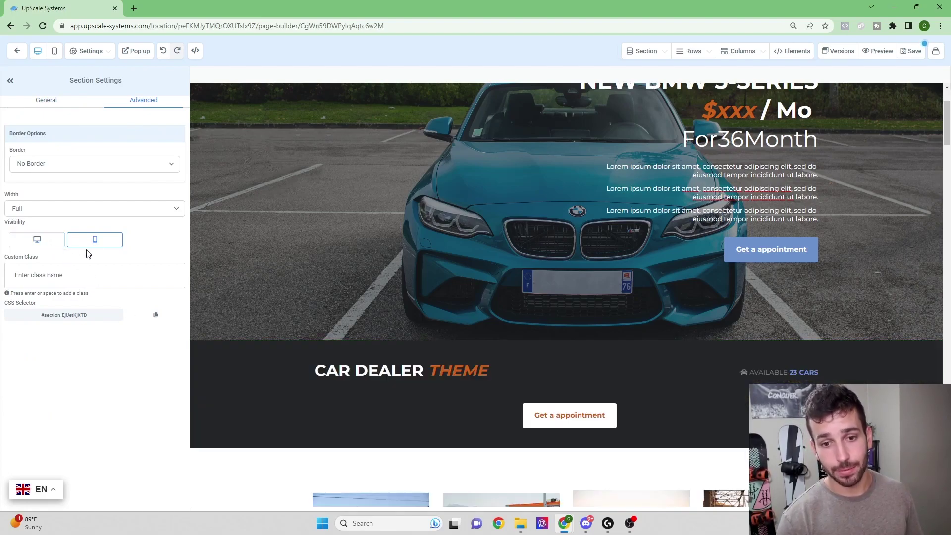
{"action": "left_click", "coordinate": [329, 203]}
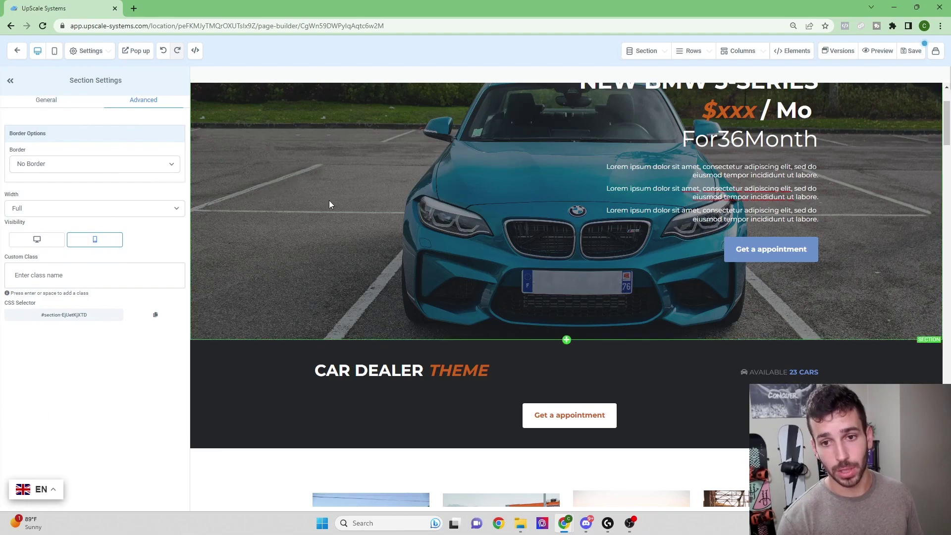
{"action": "scroll", "coordinate": [329, 277], "scroll_direction": "up", "scroll_amount": 2}
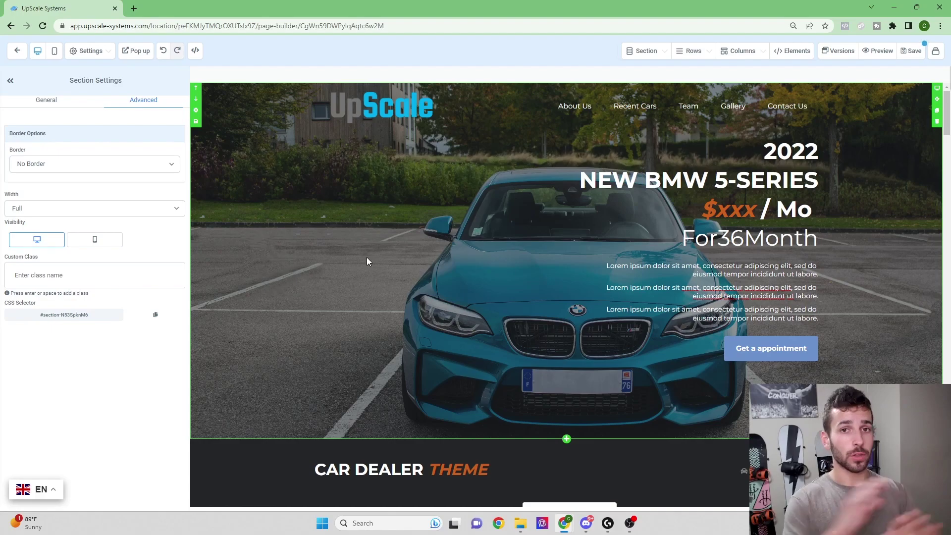
- Replace the mobile hero section's background with an Unsplash photo of a dark car with teal headlights found by searching "car", and check the desktop view
{"action": "left_click", "coordinate": [54, 51]}
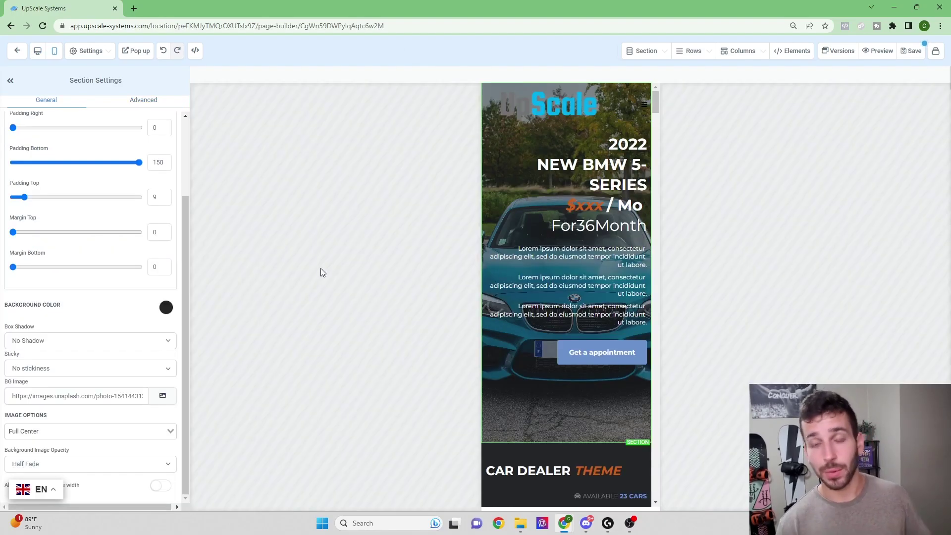
{"action": "left_click", "coordinate": [163, 396]}
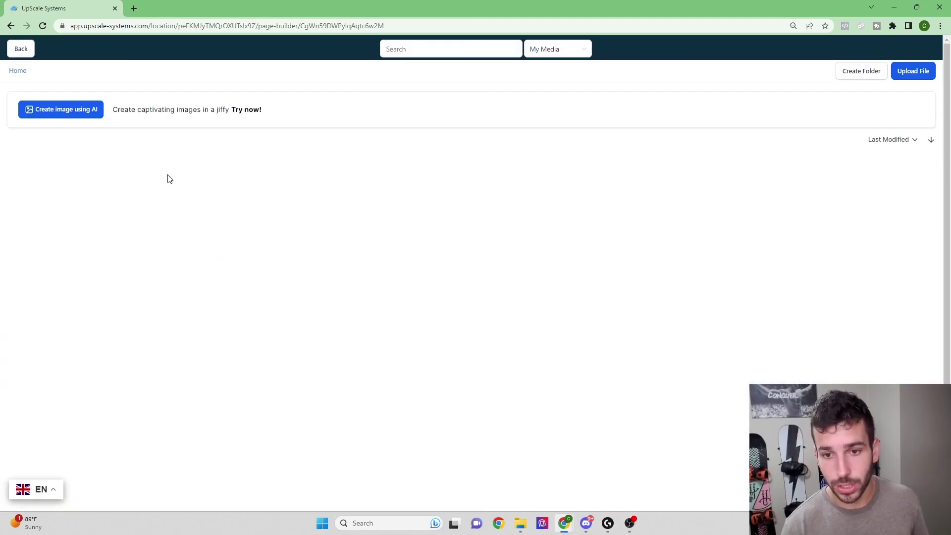
{"action": "left_click", "coordinate": [541, 51]}
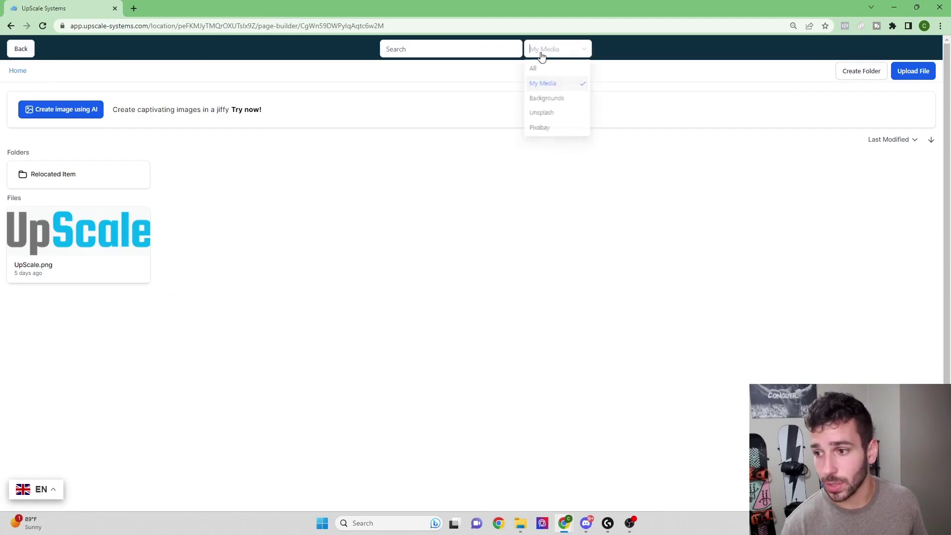
{"action": "left_click", "coordinate": [545, 115]}
{"action": "left_click", "coordinate": [421, 50]}
{"action": "type", "text": "ca"}
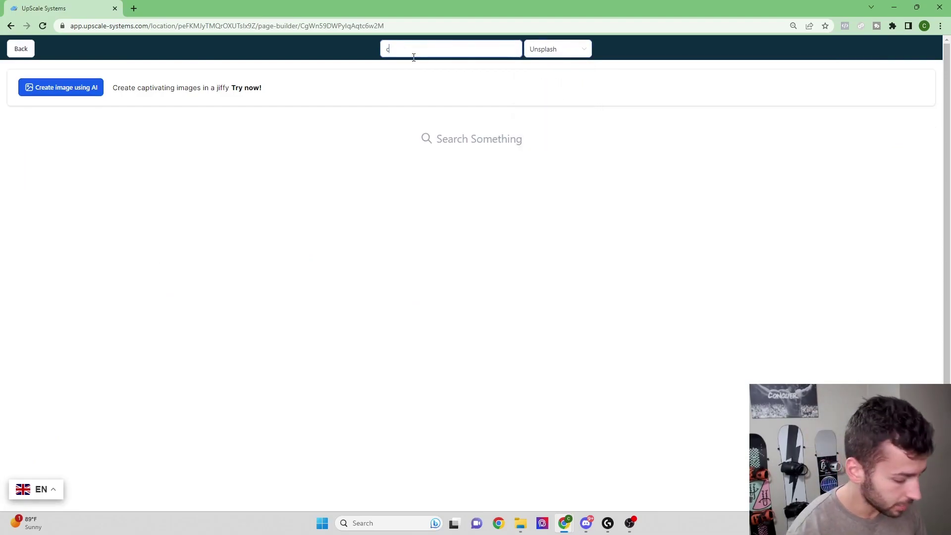
{"action": "type", "text": "r"}
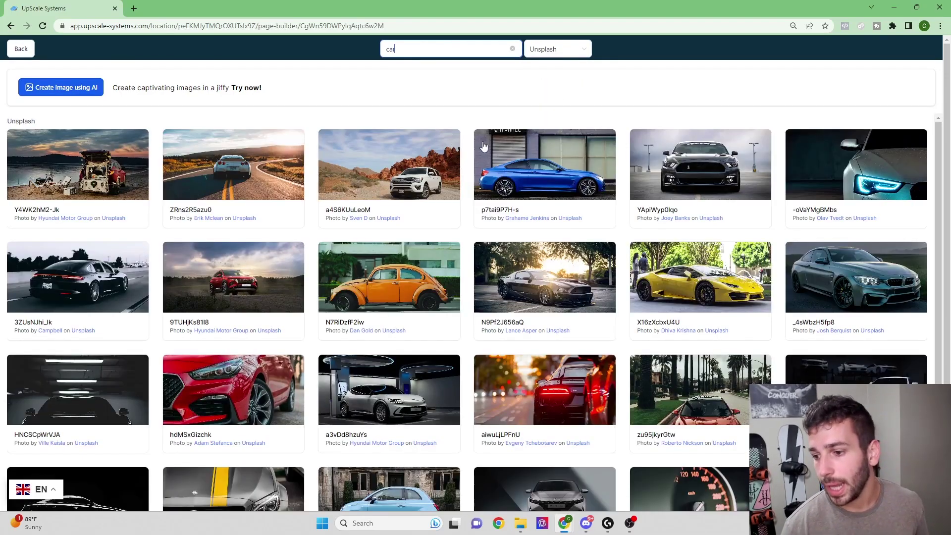
{"action": "scroll", "coordinate": [652, 253], "scroll_direction": "down", "scroll_amount": 1}
{"action": "scroll", "coordinate": [841, 263], "scroll_direction": "up", "scroll_amount": 1}
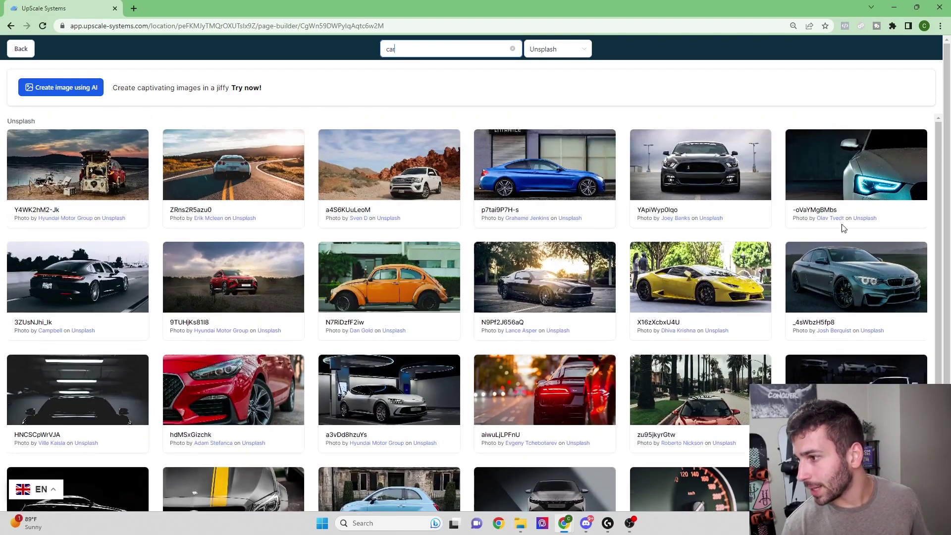
{"action": "left_click", "coordinate": [856, 184]}
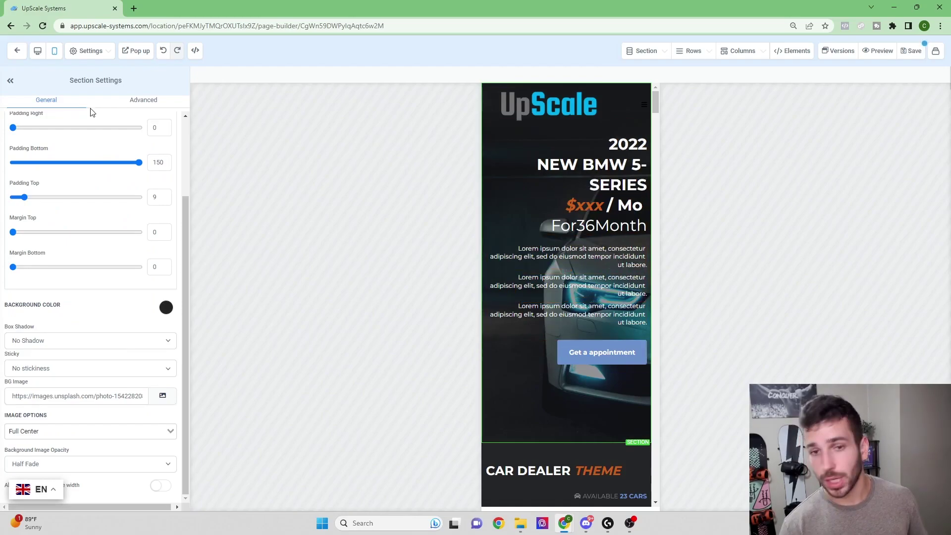
{"action": "left_click", "coordinate": [37, 50]}
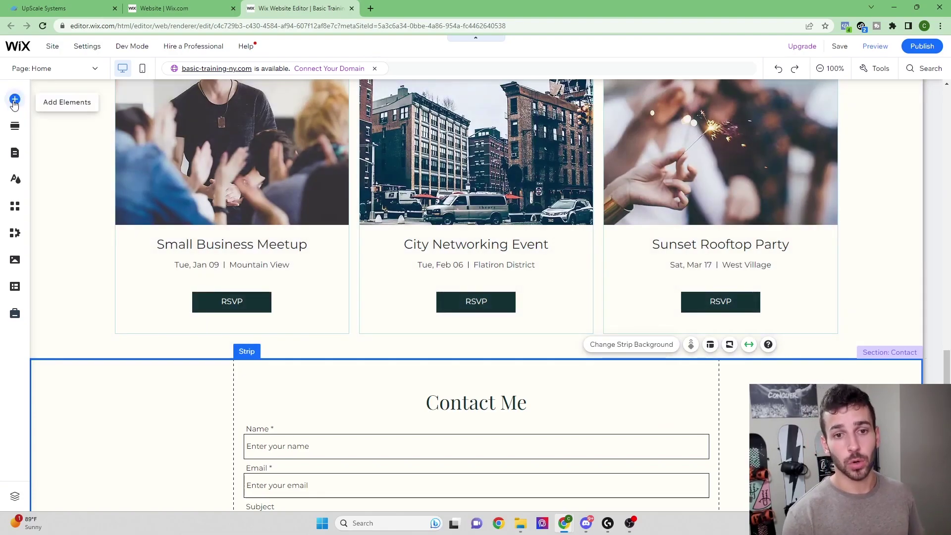
- In the Wix editor, add an Embed HTML element to the Home page and place it above the "Contact Me" heading
{"action": "left_click", "coordinate": [15, 100]}
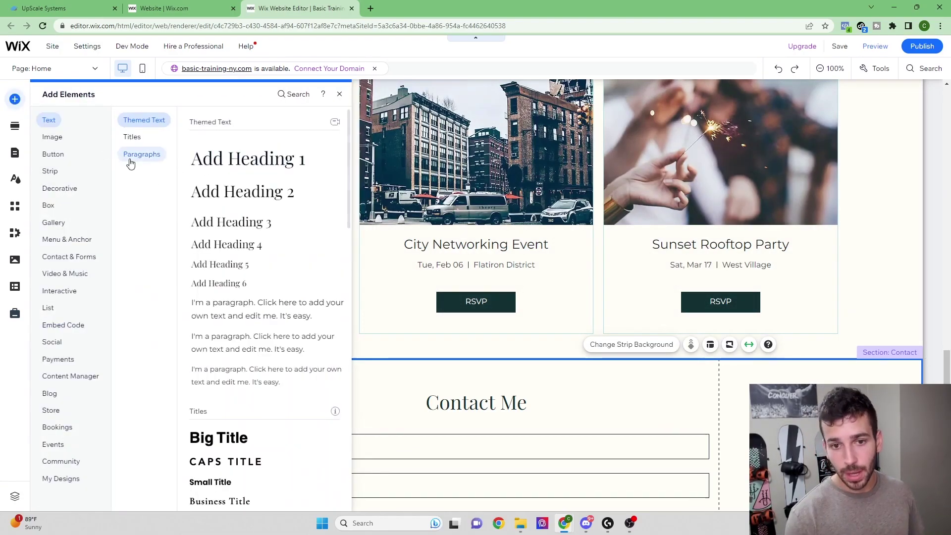
{"action": "left_click", "coordinate": [66, 239]}
{"action": "left_click", "coordinate": [67, 326]}
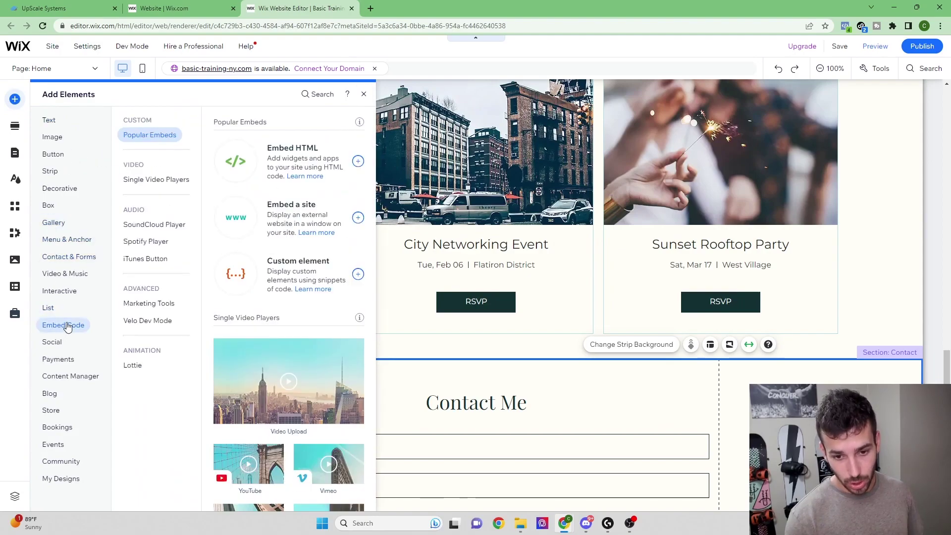
{"action": "left_click", "coordinate": [282, 165]}
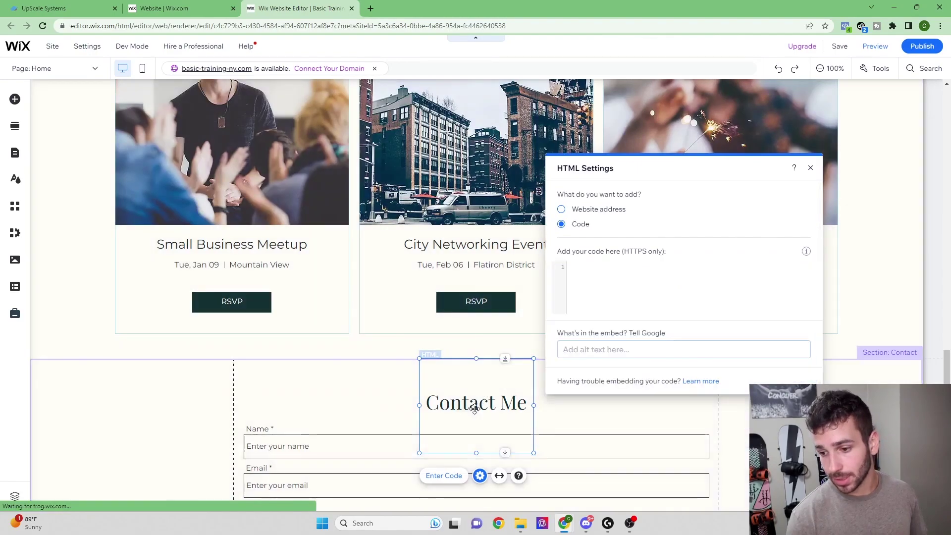
{"action": "left_click_drag", "start_coordinate": [474, 409], "coordinate": [471, 330]}
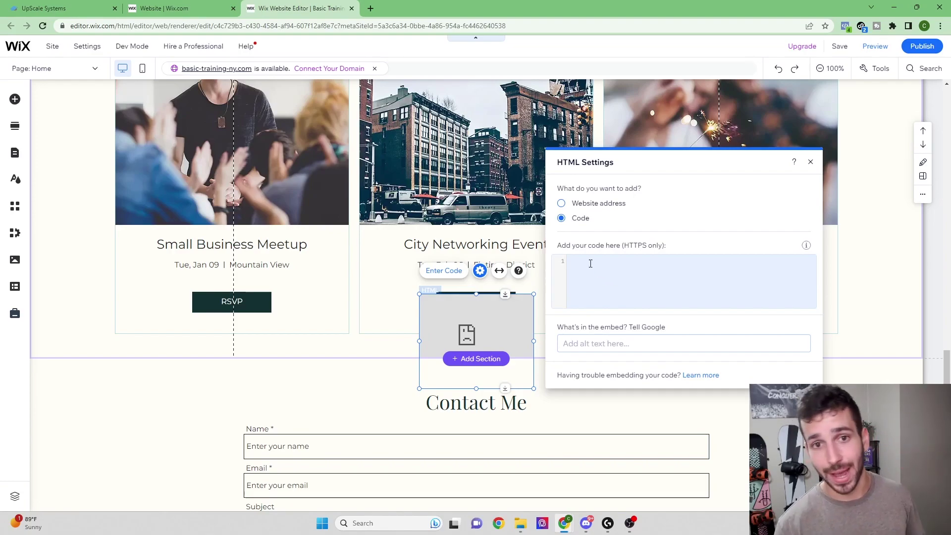
- Switch back to UpScale, leave the page builder without saving and open the form builder's list of forms
{"action": "left_click", "coordinate": [54, 14]}
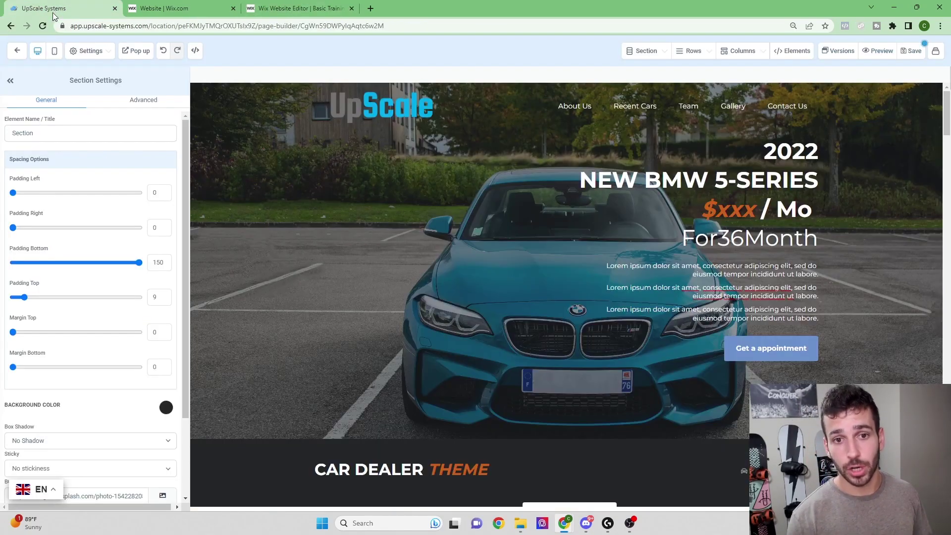
{"action": "left_click", "coordinate": [15, 52]}
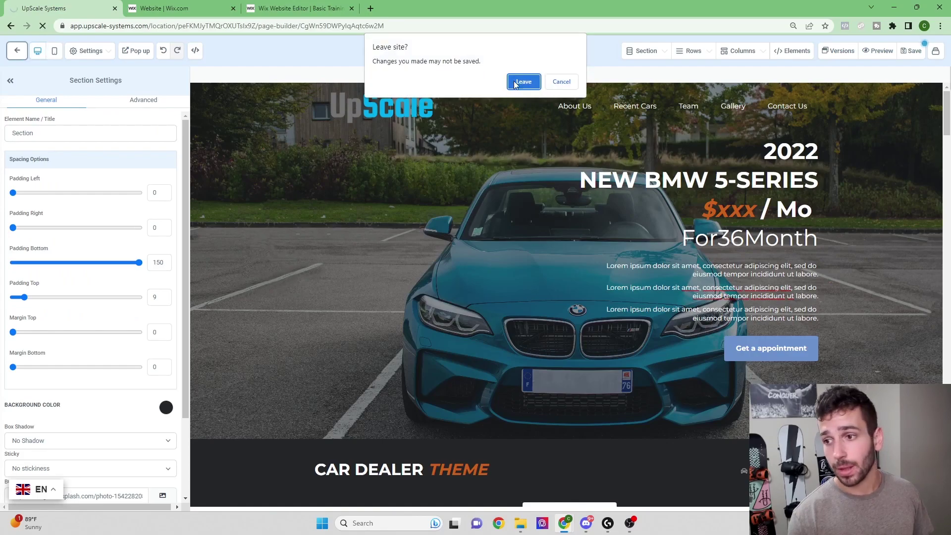
{"action": "left_click", "coordinate": [515, 84]}
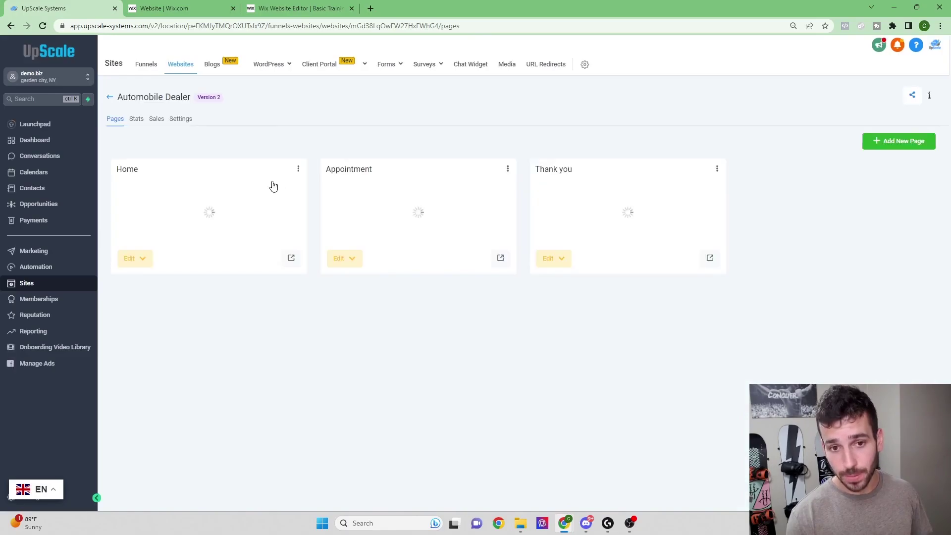
{"action": "left_click", "coordinate": [87, 283]}
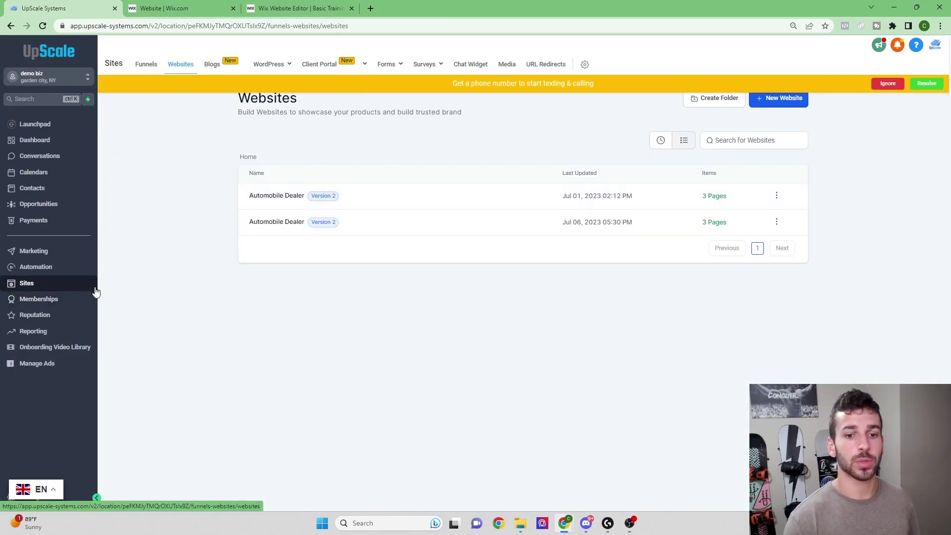
{"action": "left_click", "coordinate": [394, 66]}
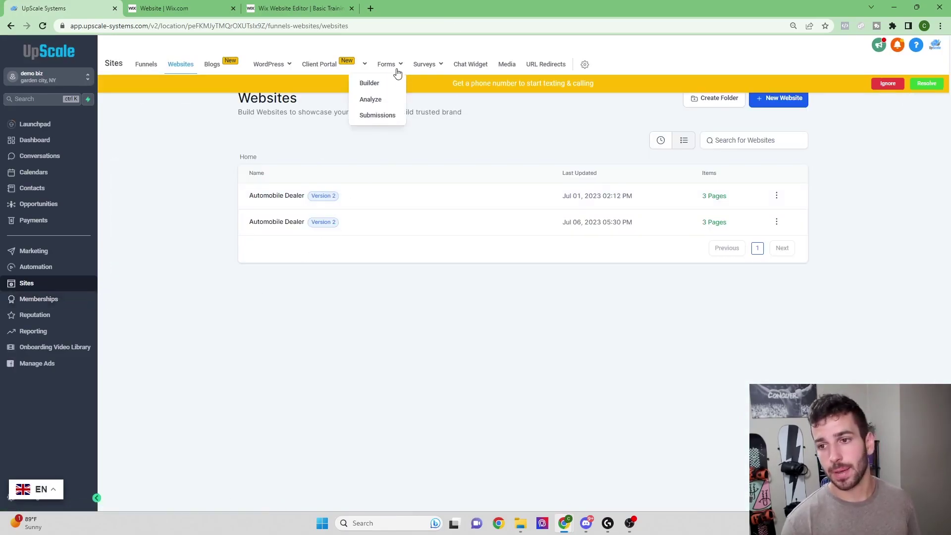
{"action": "left_click", "coordinate": [376, 88]}
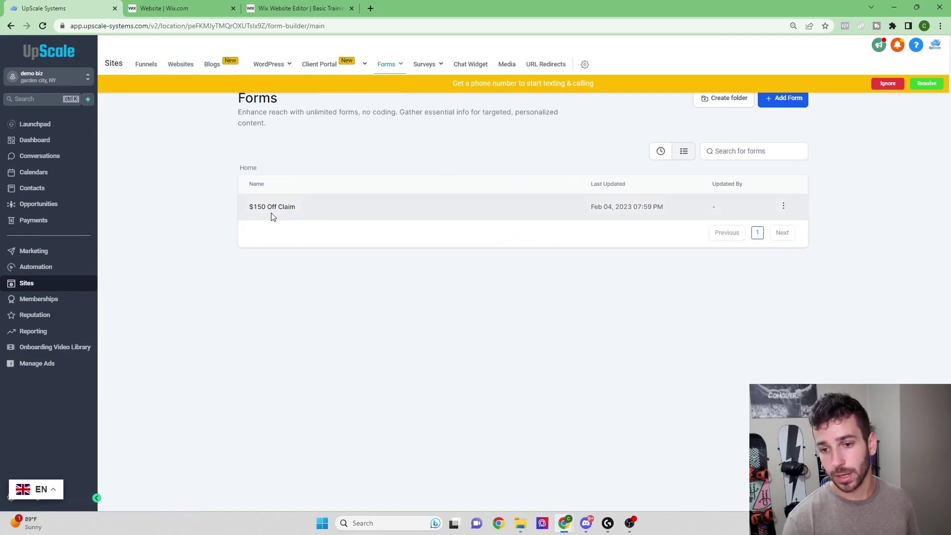
- Open the "$150 Off Claim" form, proceed to its integration options and copy the embed code for the Inline layout
{"action": "left_click", "coordinate": [276, 214]}
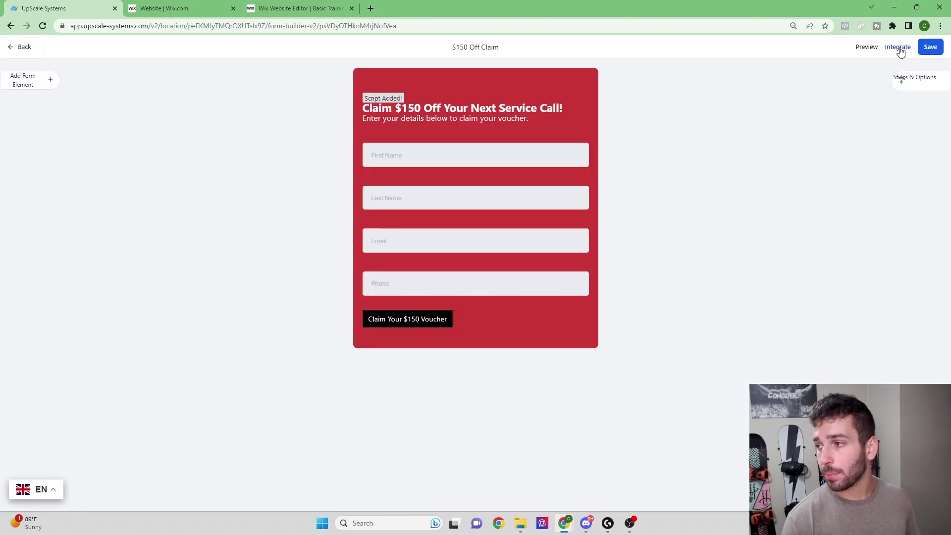
{"action": "left_click", "coordinate": [899, 49]}
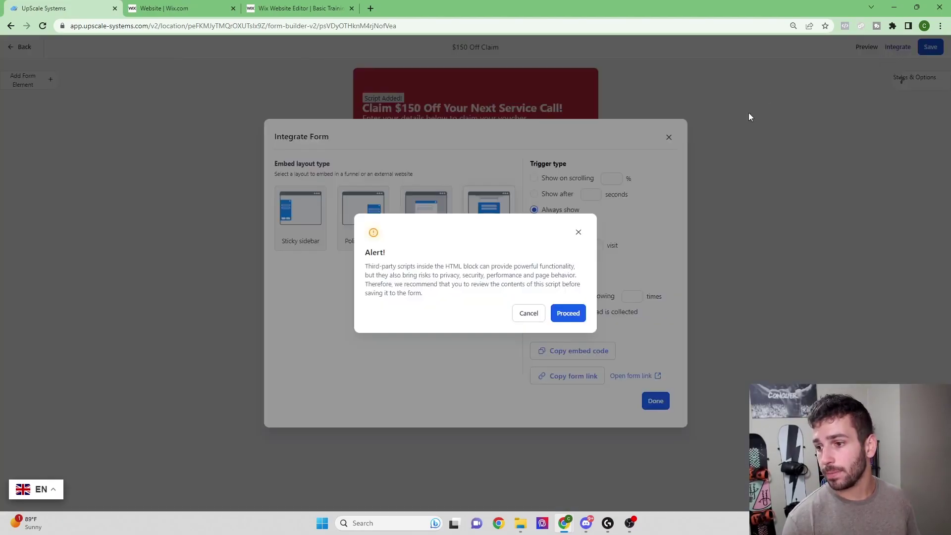
{"action": "left_click", "coordinate": [565, 317]}
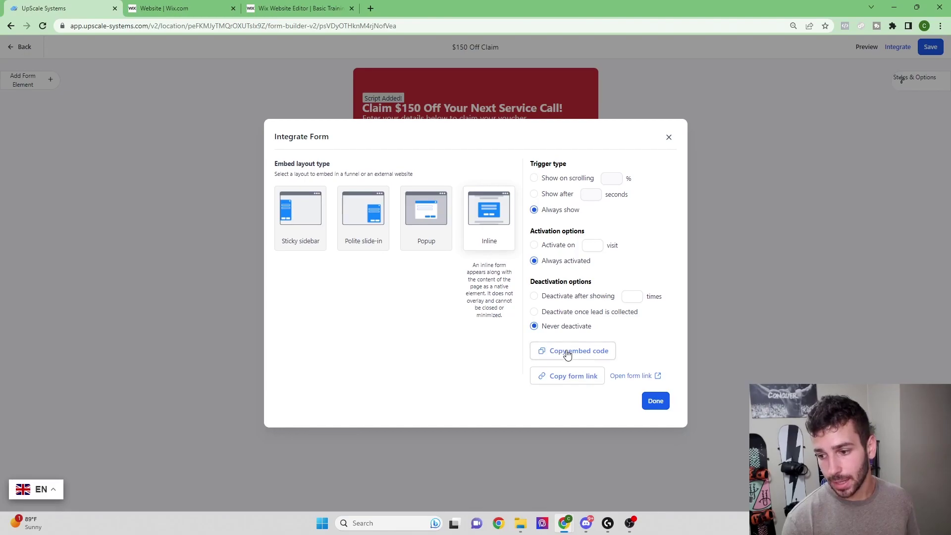
- Return to the Wix editor, paste the form's embed code into the HTML element and apply it
{"action": "left_click", "coordinate": [292, 8]}
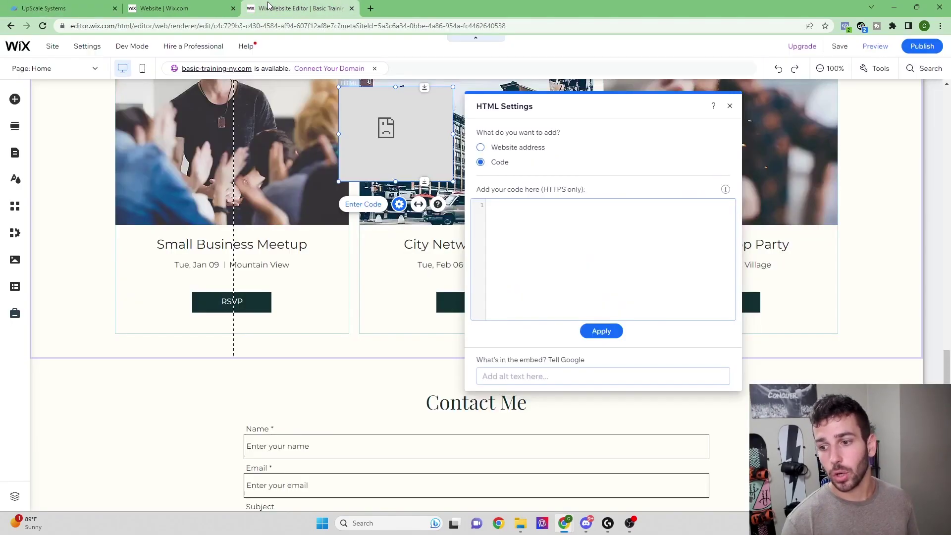
{"action": "left_click", "coordinate": [517, 224]}
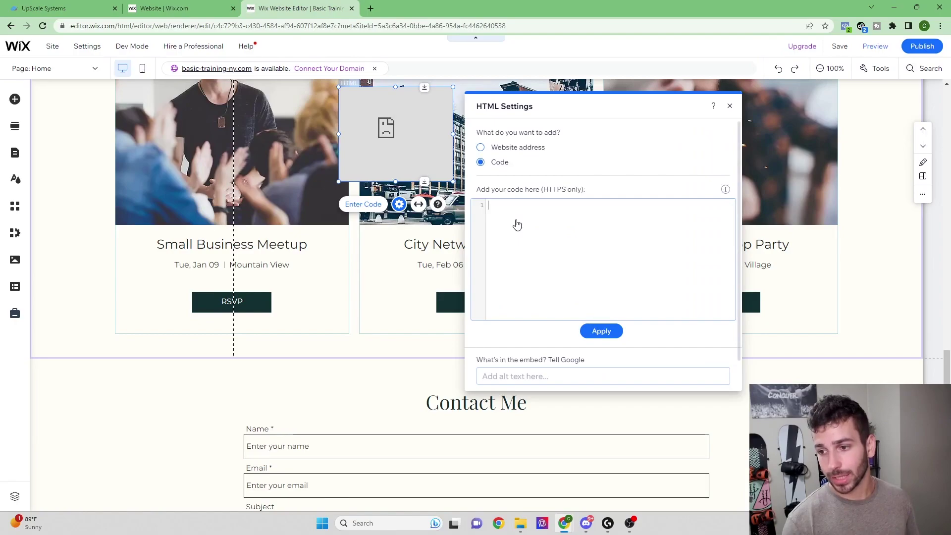
{"action": "key", "text": "ctrl+v"}
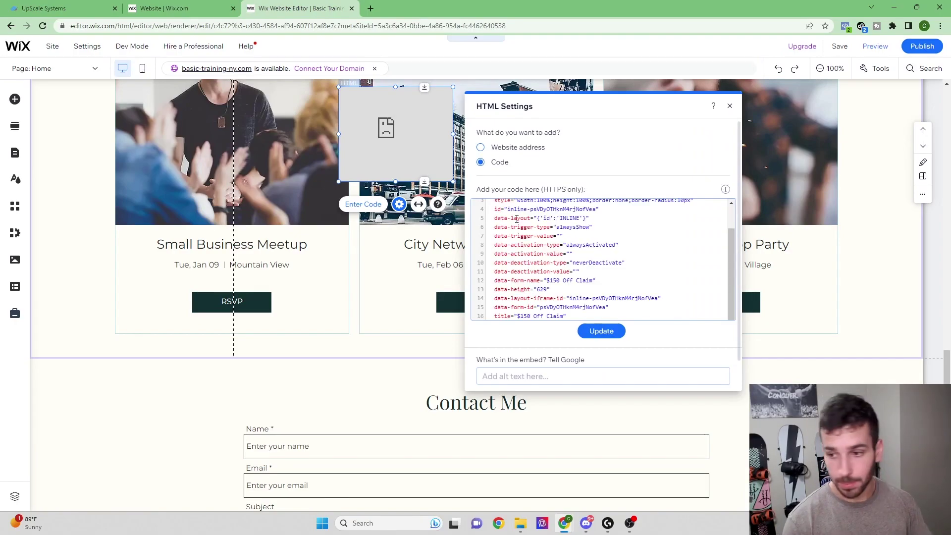
{"action": "left_click", "coordinate": [596, 332]}
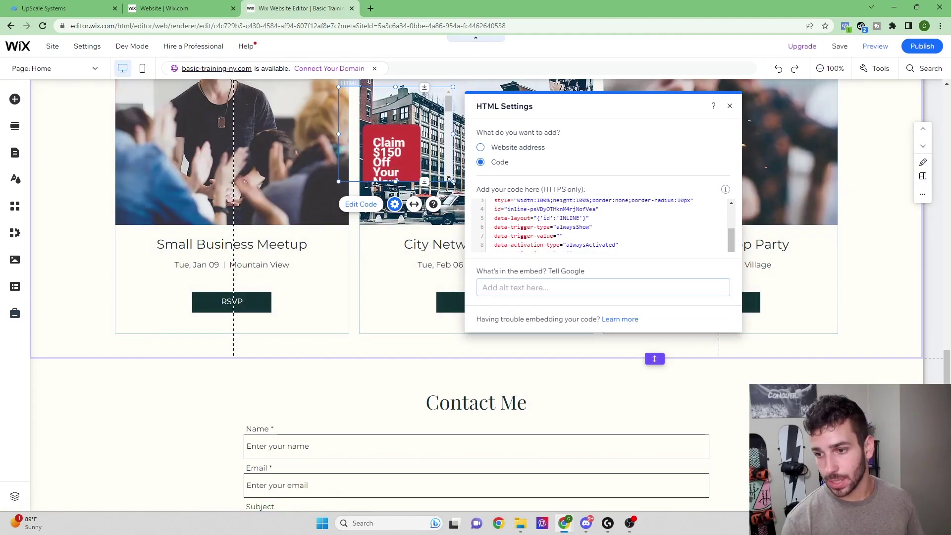
- Enlarge the embedded form element so all its fields fit, and move it towards the middle above the contact form
{"action": "left_click_drag", "start_coordinate": [453, 182], "coordinate": [585, 311]}
{"action": "left_click_drag", "start_coordinate": [610, 341], "coordinate": [657, 388]}
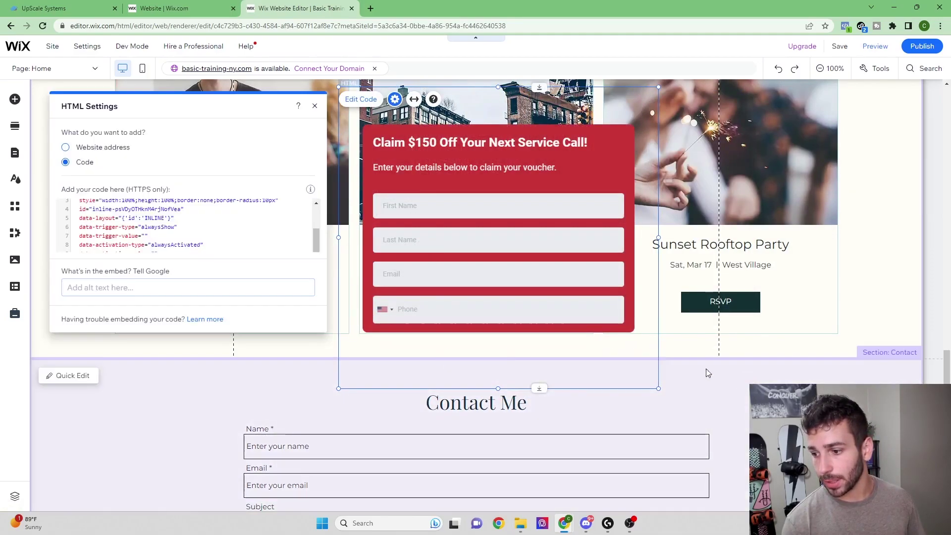
{"action": "left_click_drag", "start_coordinate": [610, 332], "coordinate": [556, 367]}
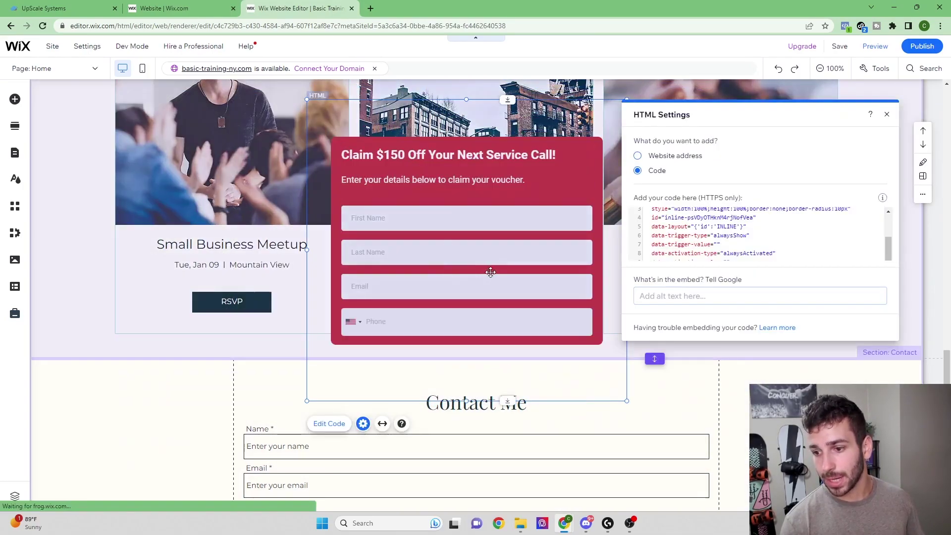